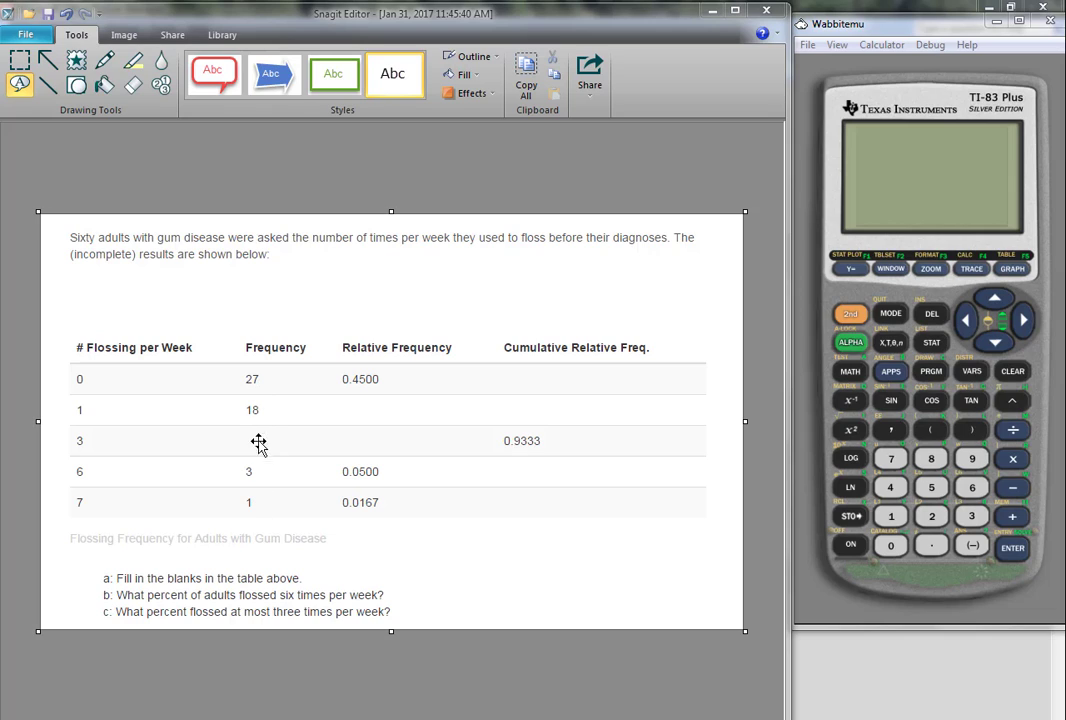
Turn on the calculator and total the known frequencies 27+18+3+1 to get 49.
click(851, 546)
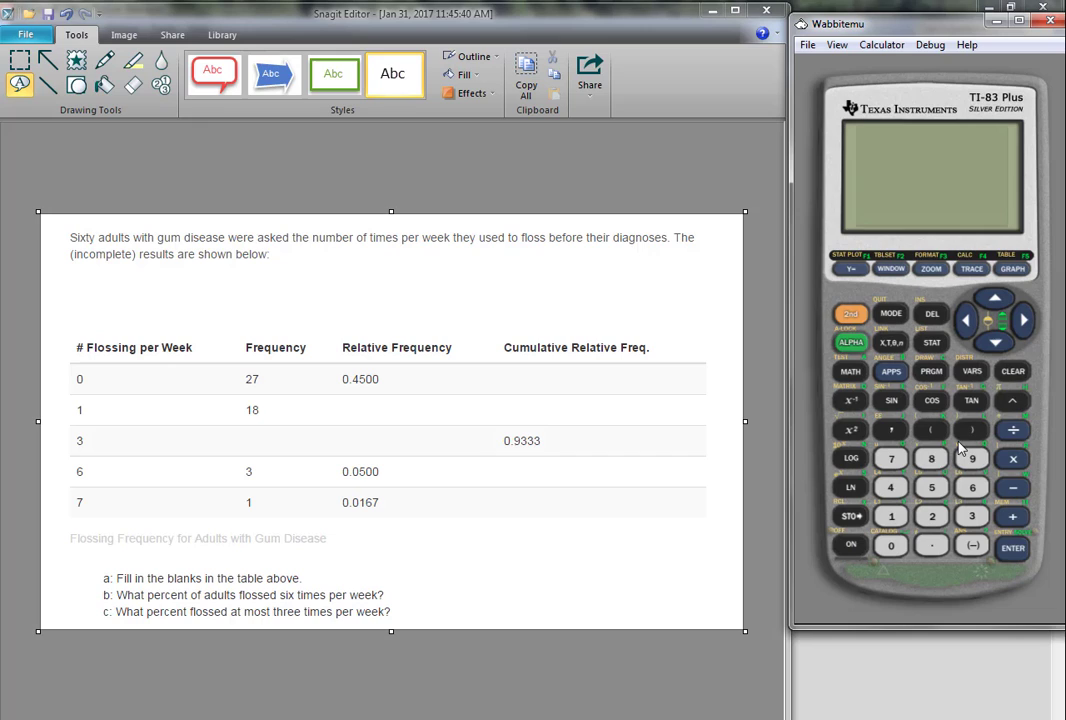
click(931, 520)
click(1013, 517)
click(891, 516)
click(931, 458)
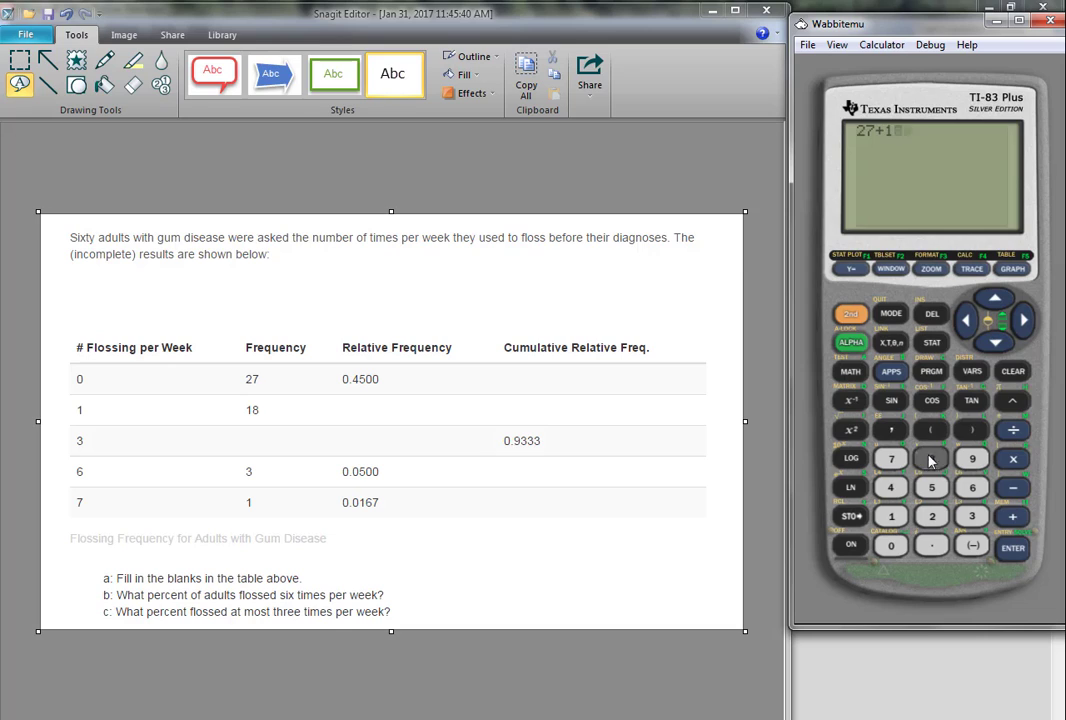
click(1011, 521)
key(3)
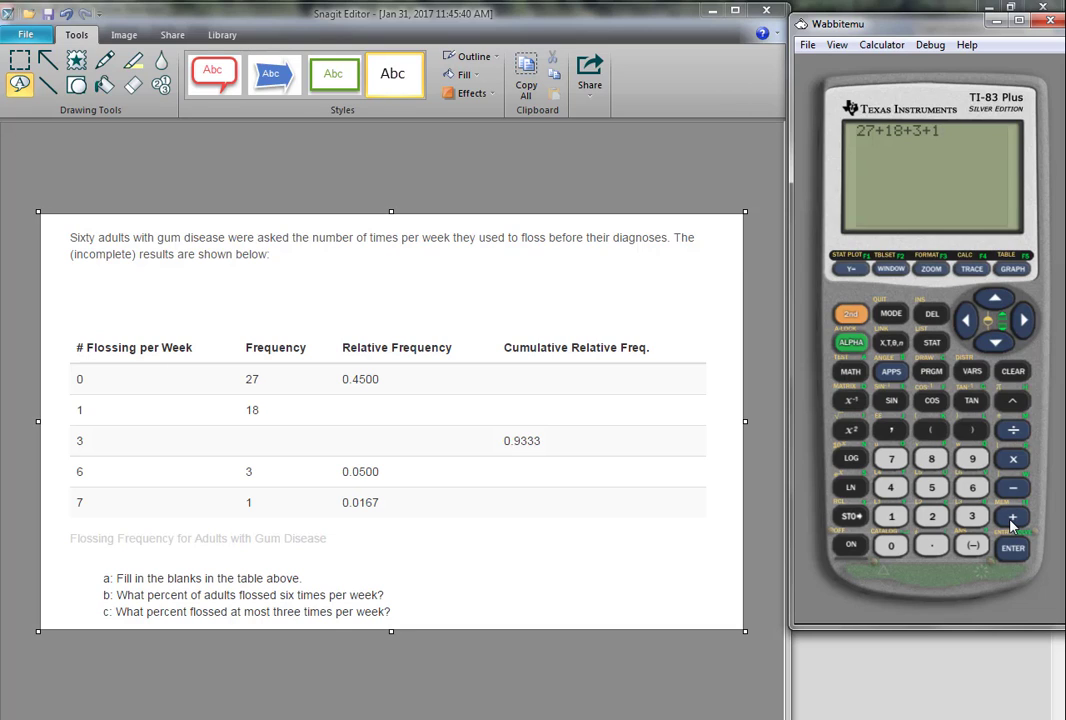
key(Return)
Compute 60−49 = 11 and enter 11 as the frequency for 3 flosses per week.
text(60-49)
click(266, 440)
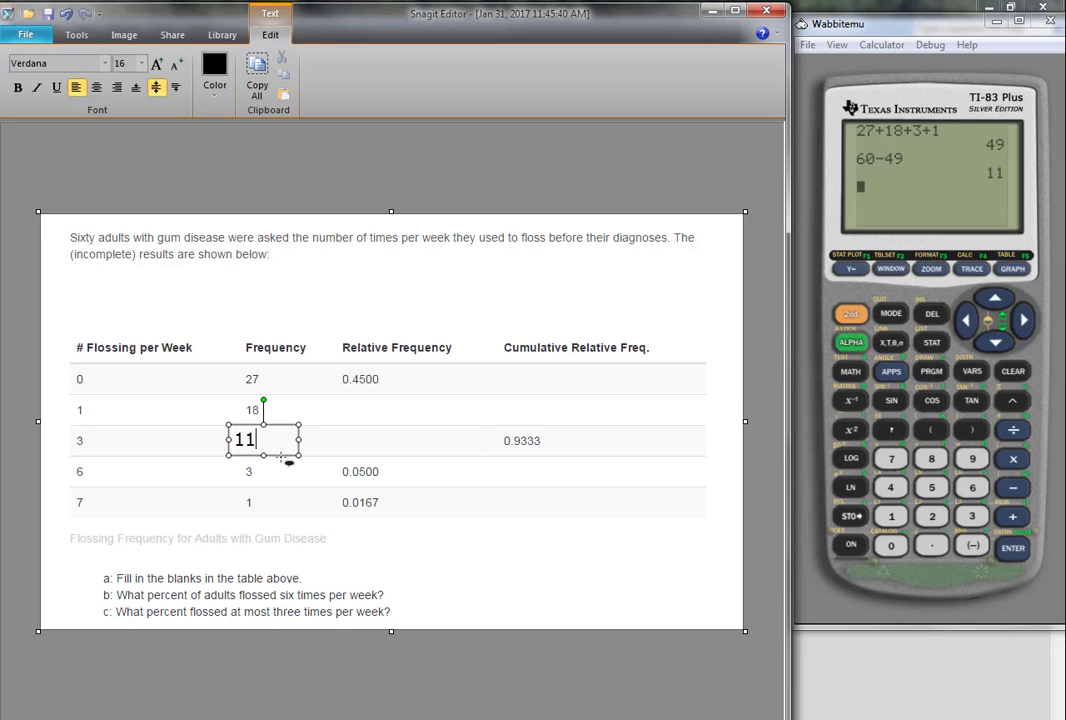
click(464, 585)
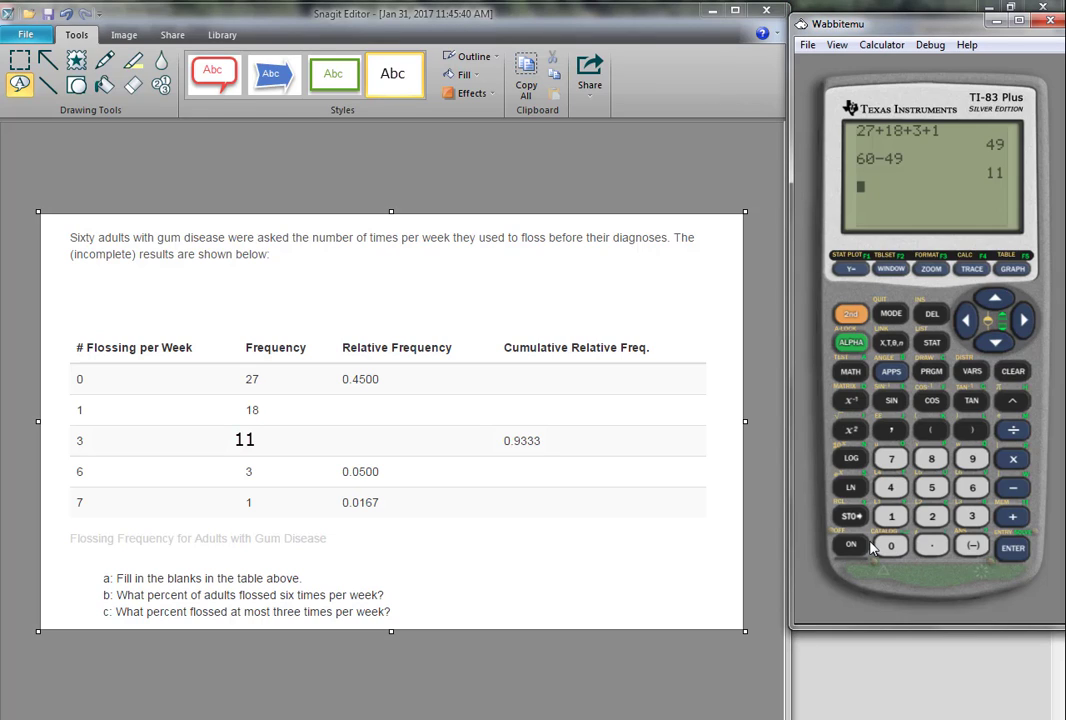
Compute 18/60 and enter .3 as the relative frequency for 1 floss per week.
text(18/60)
key(Return)
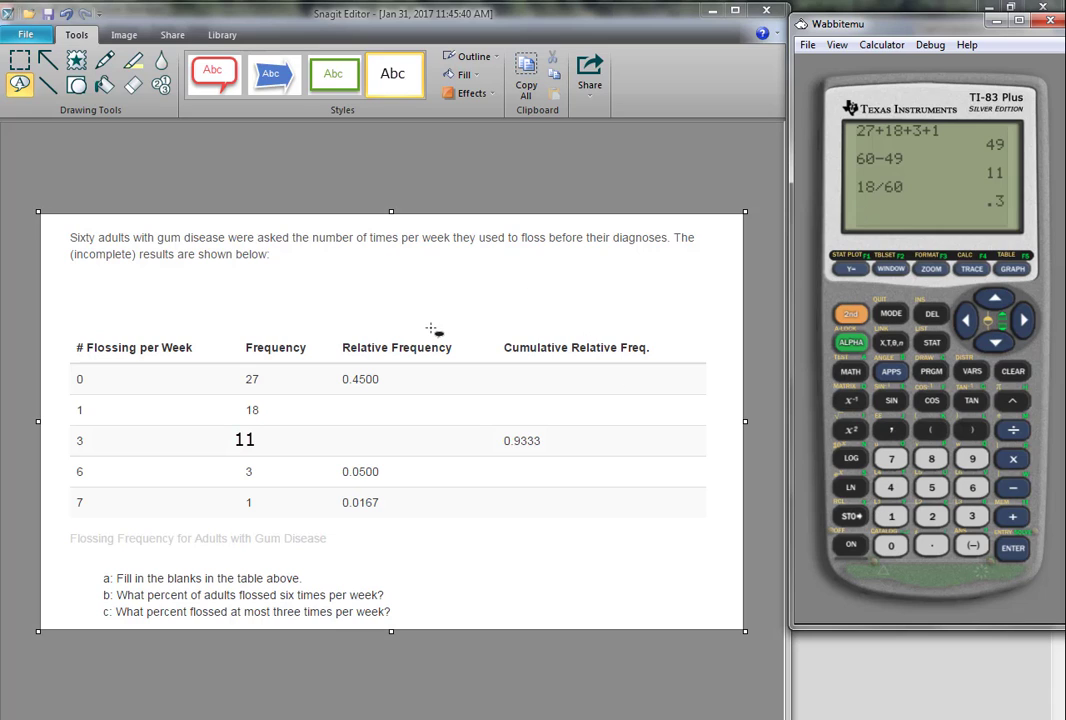
click(370, 415)
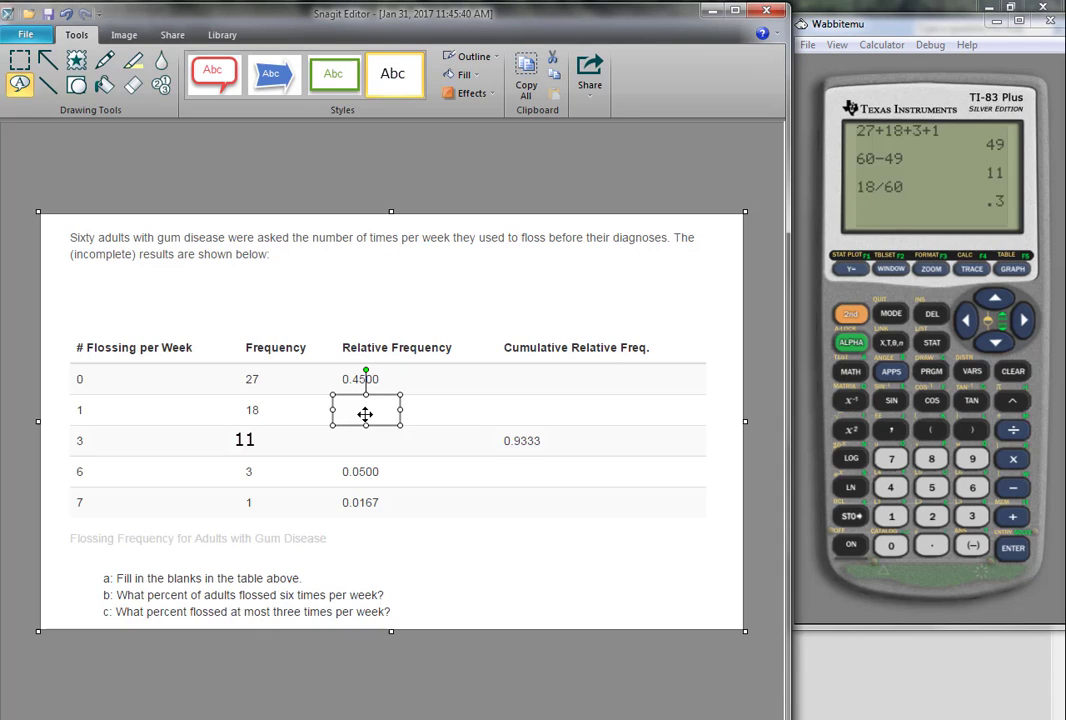
text(.3)
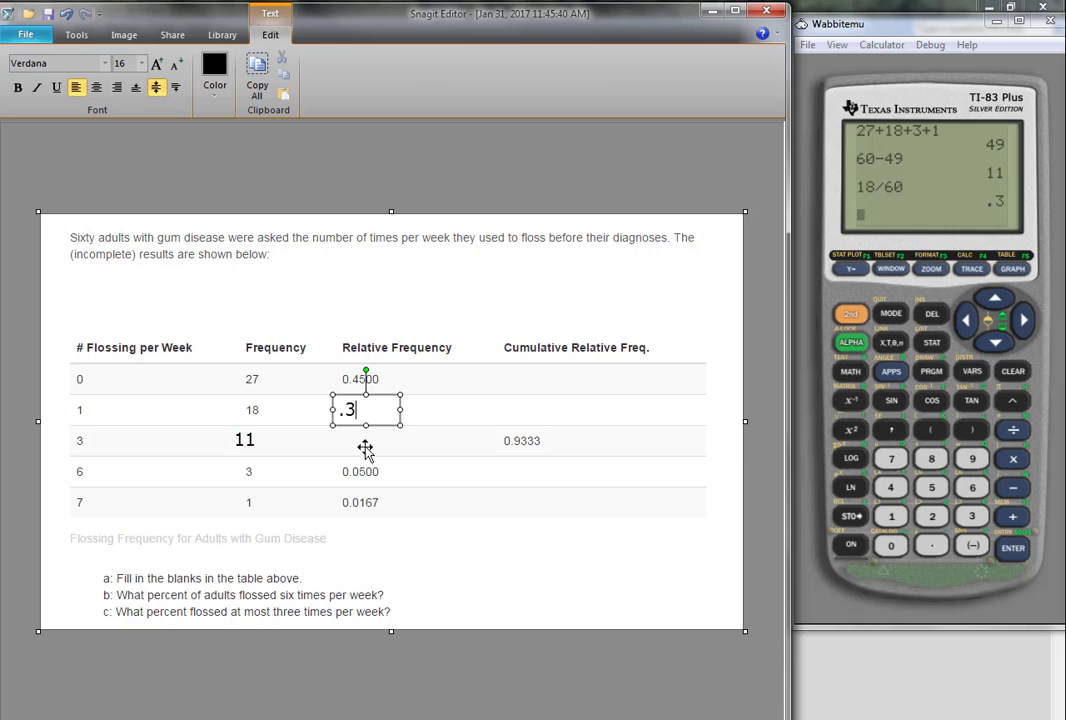
Compute 11/60 and enter .1833 as the relative frequency for 3 flosses per week.
click(364, 446)
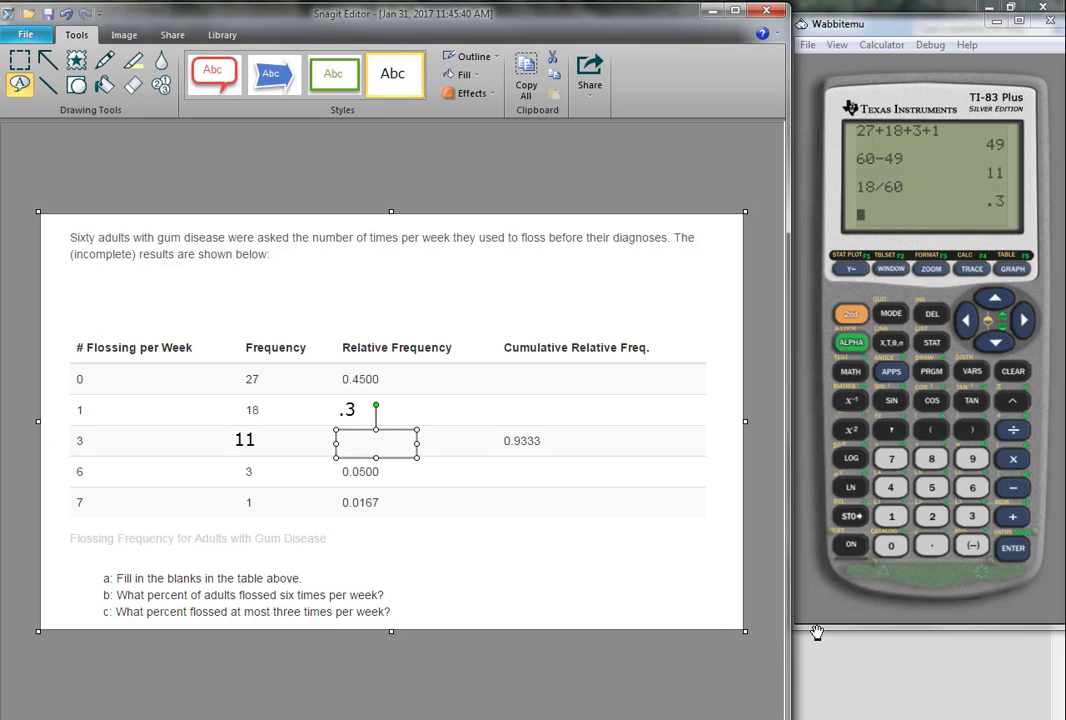
click(893, 517)
click(893, 517)
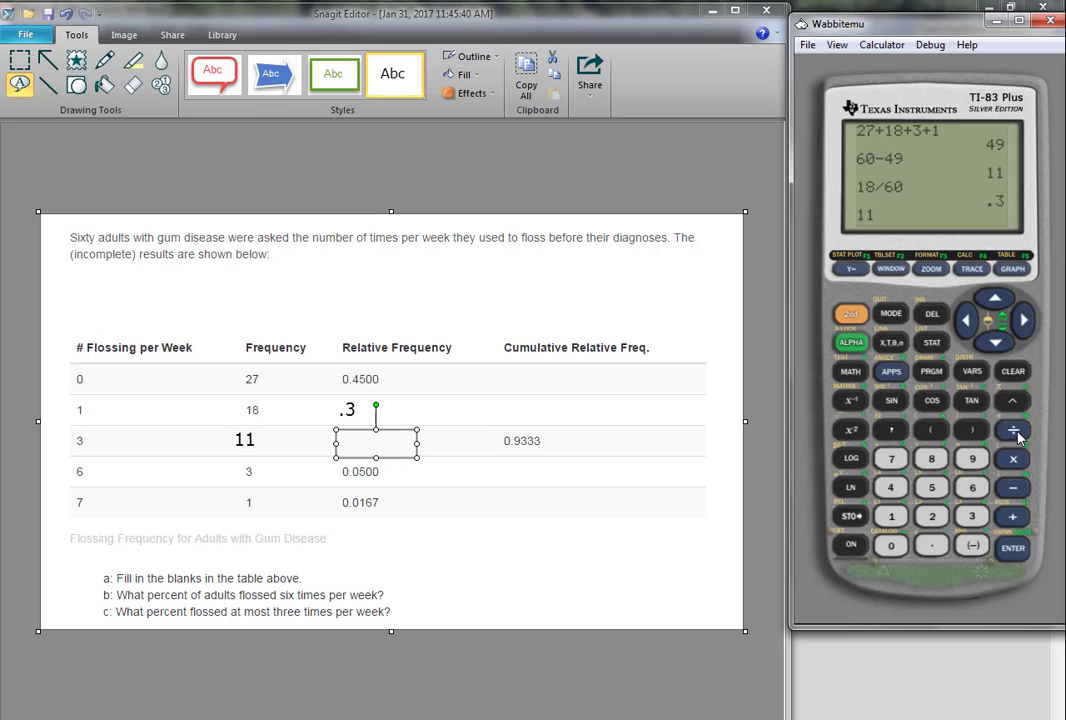
click(1013, 429)
click(971, 488)
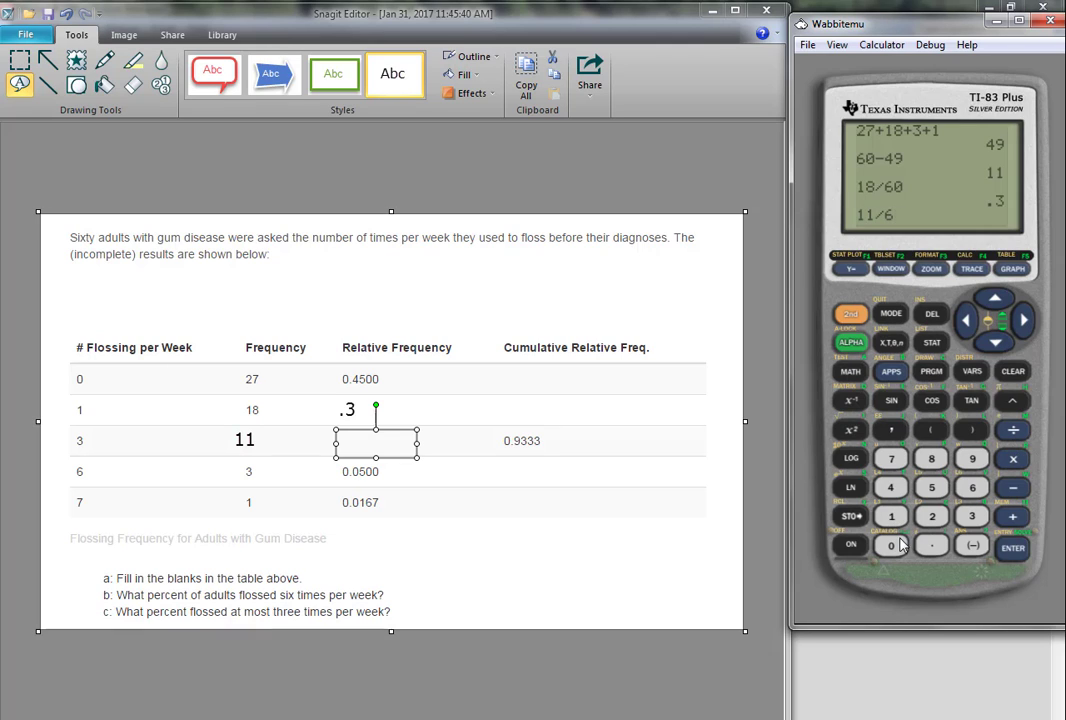
click(891, 545)
click(1012, 547)
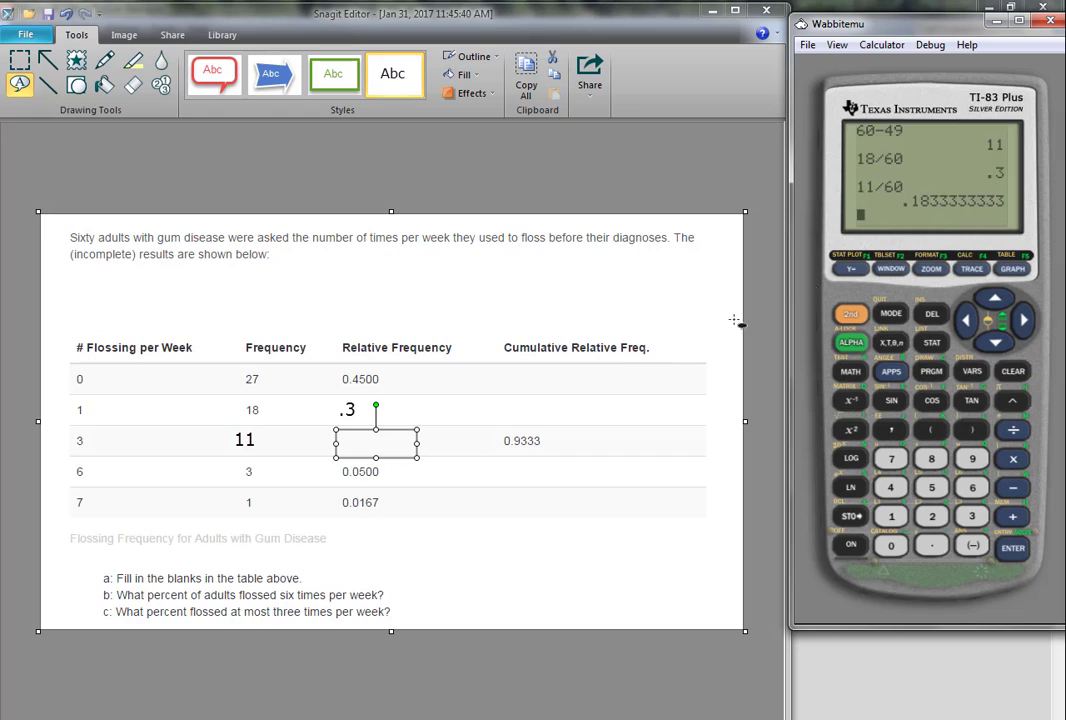
click(360, 444)
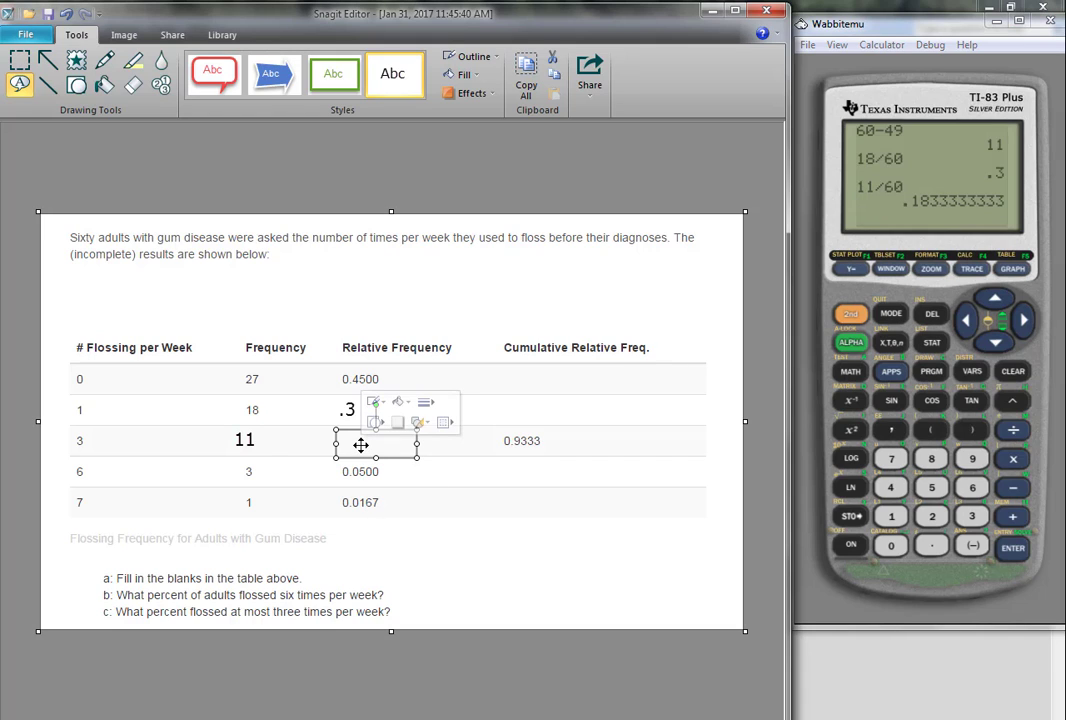
click(360, 444)
text(.1833)
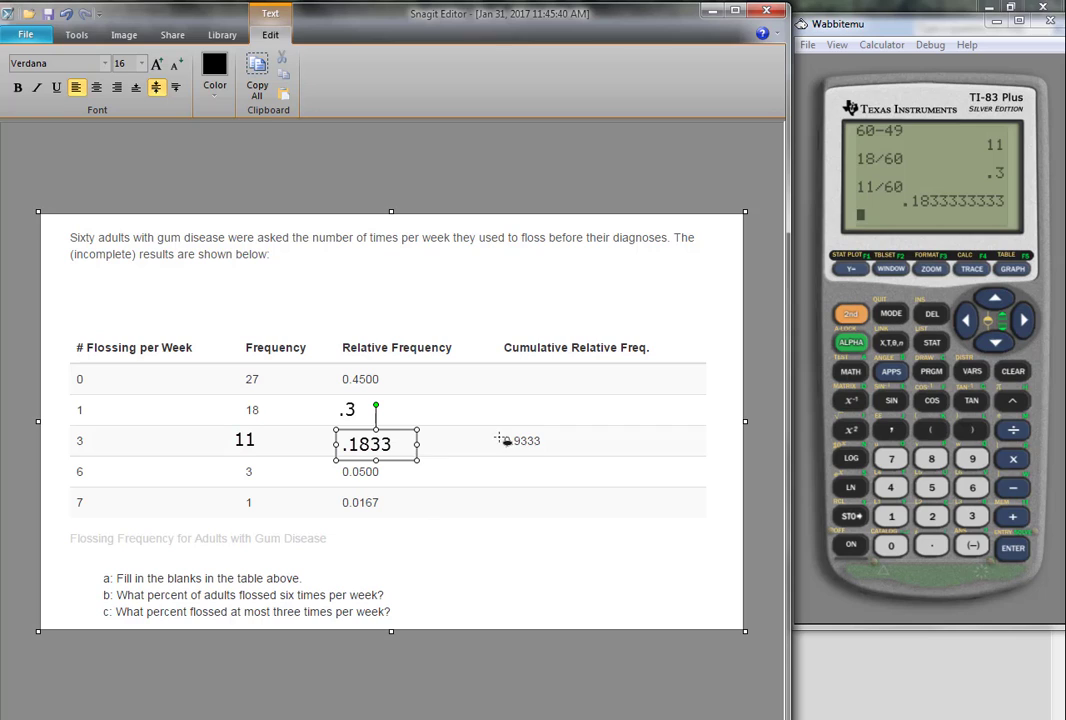
Enter .45 as the cumulative relative frequency for 0 flosses per week.
click(522, 381)
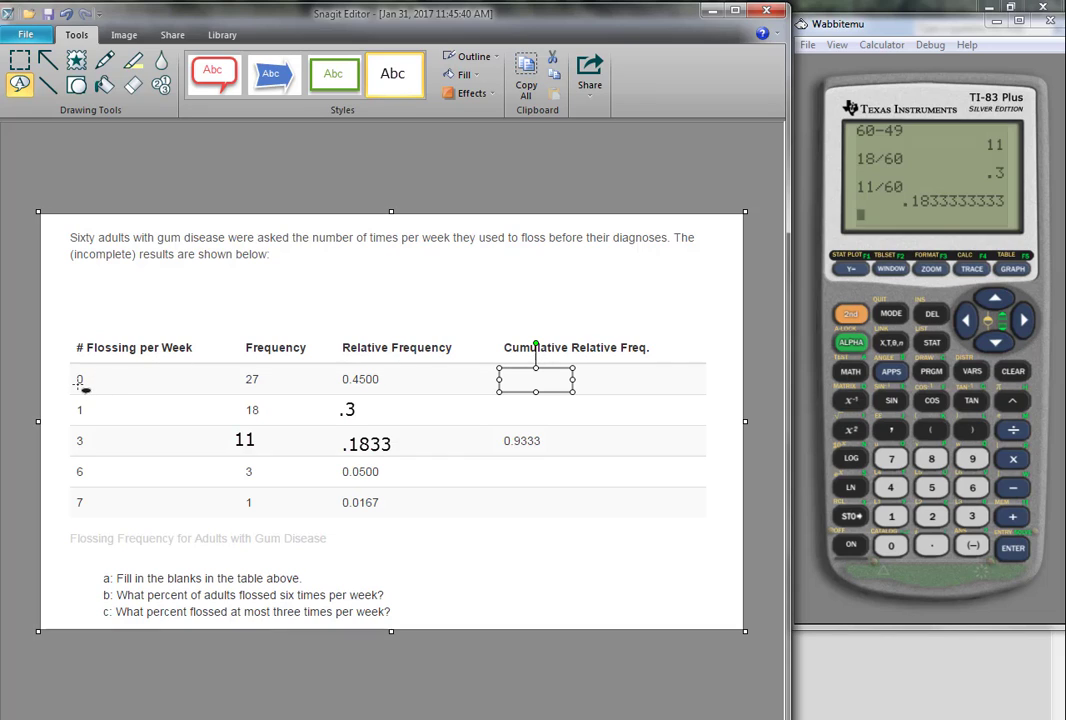
click(530, 379)
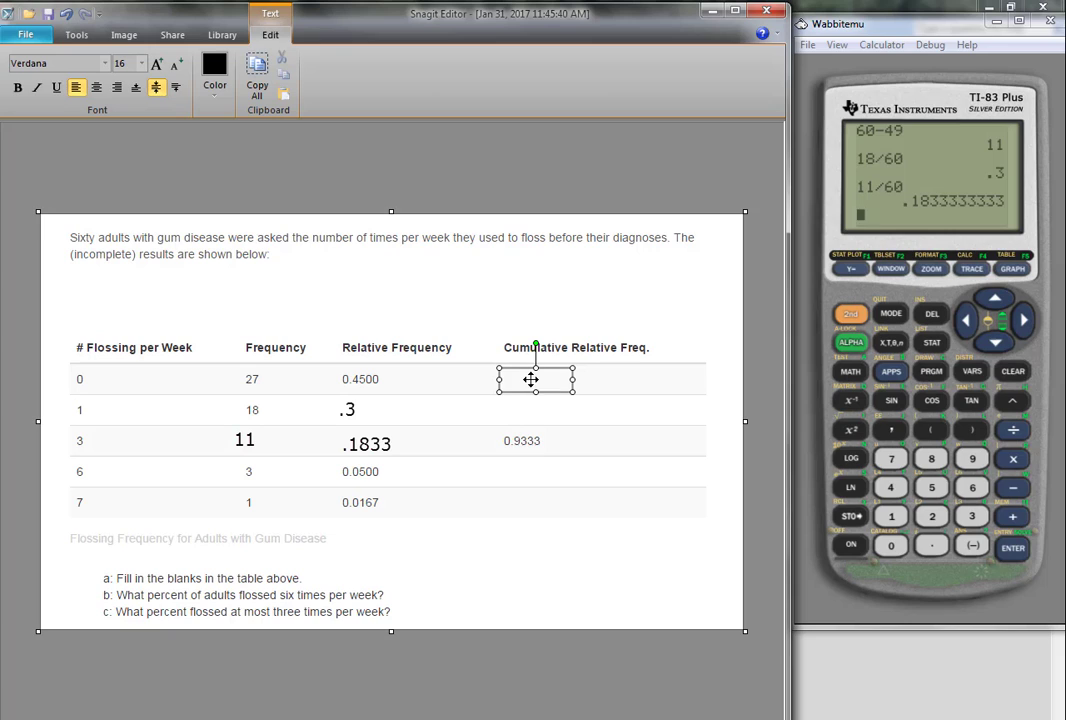
text(.45)
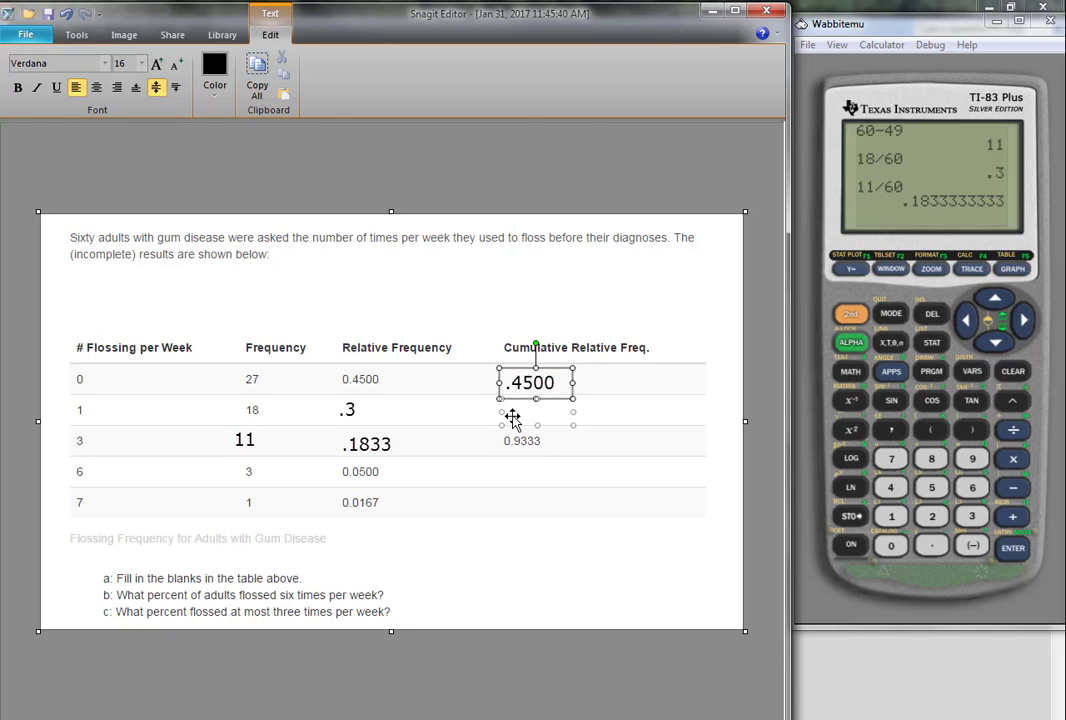
Compute .45+.3 and enter .7500 as the cumulative relative frequency for 1 floss.
click(513, 418)
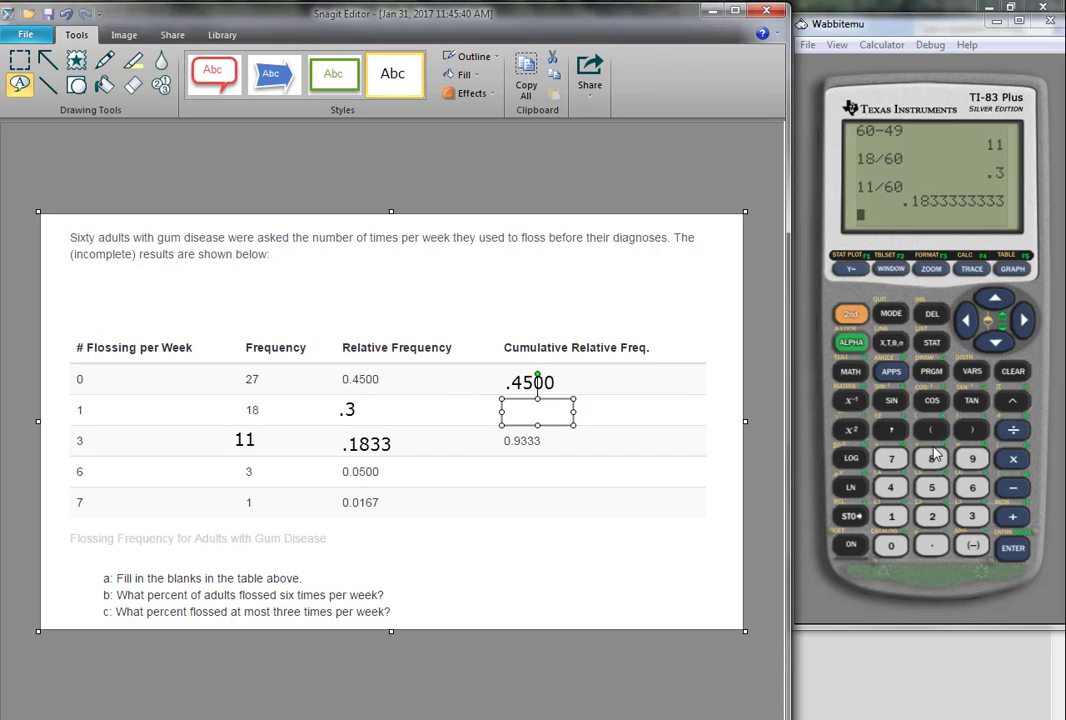
click(900, 503)
text(.)
click(893, 489)
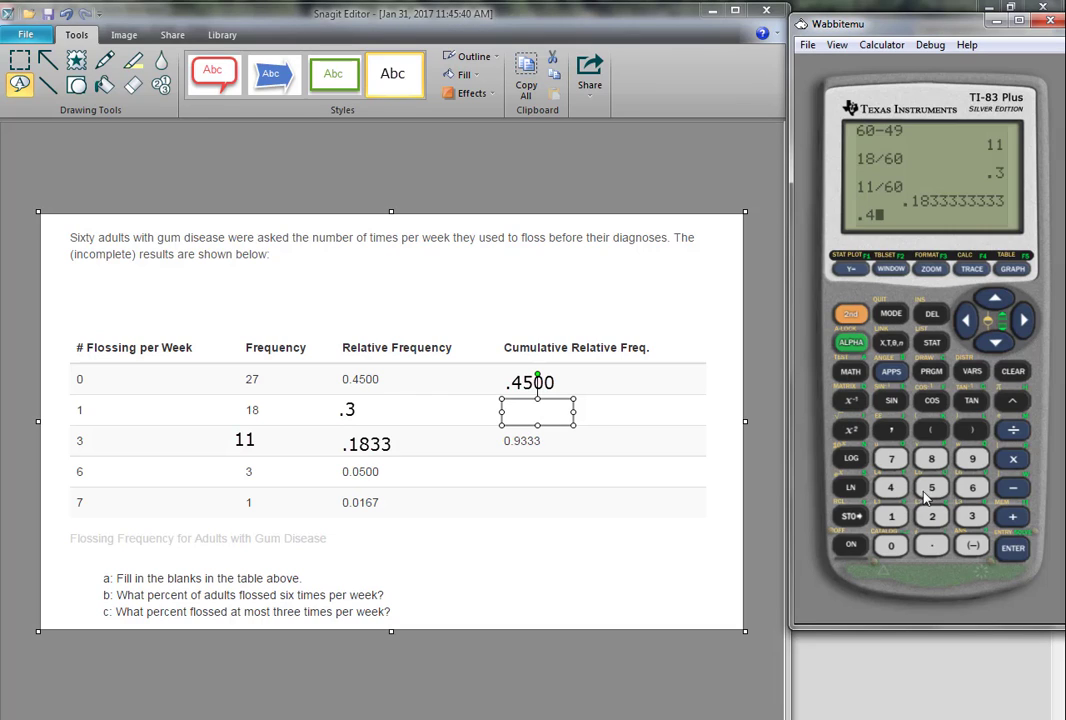
click(931, 488)
click(1012, 517)
click(931, 546)
click(971, 516)
click(1015, 552)
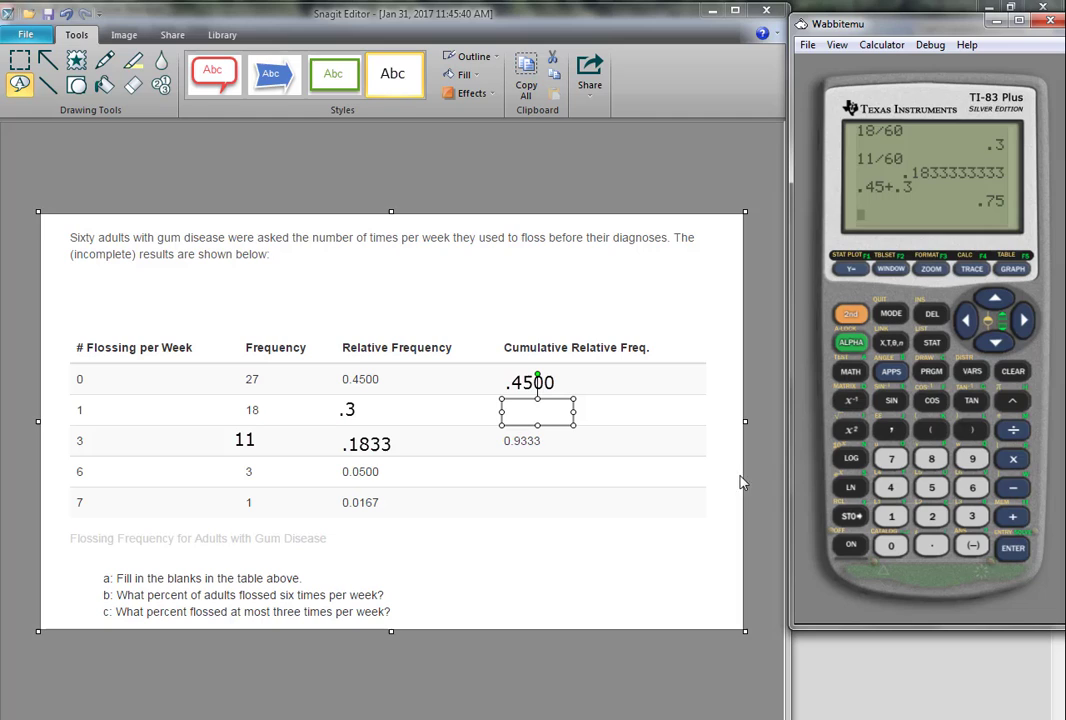
click(532, 411)
click(532, 411)
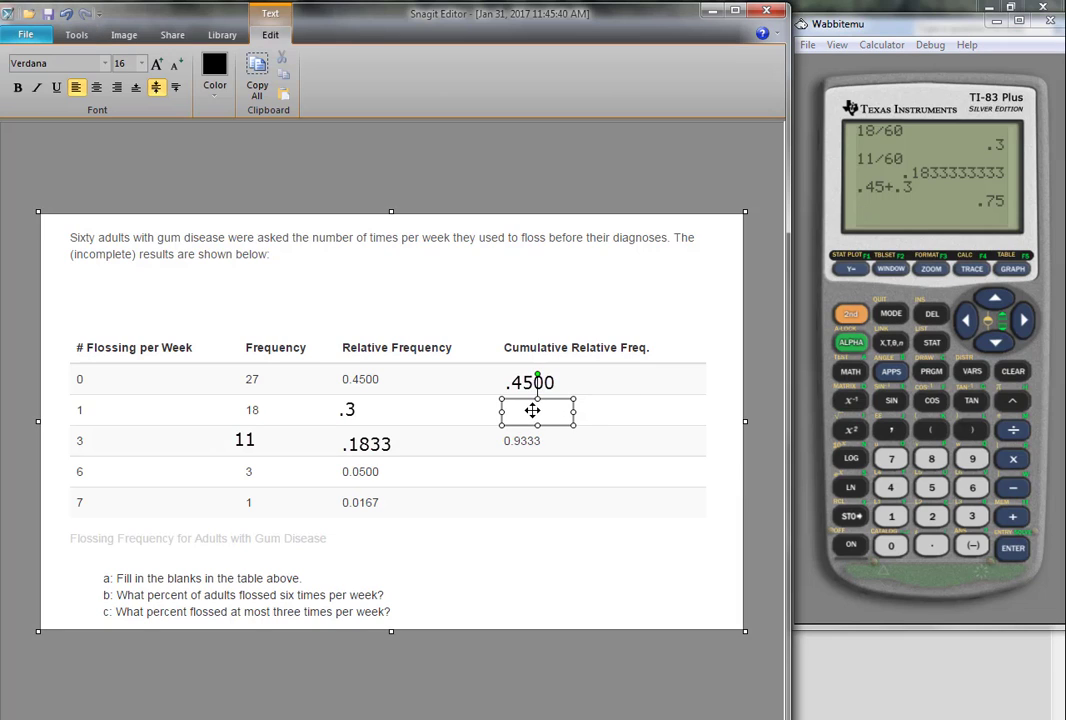
text(.7500)
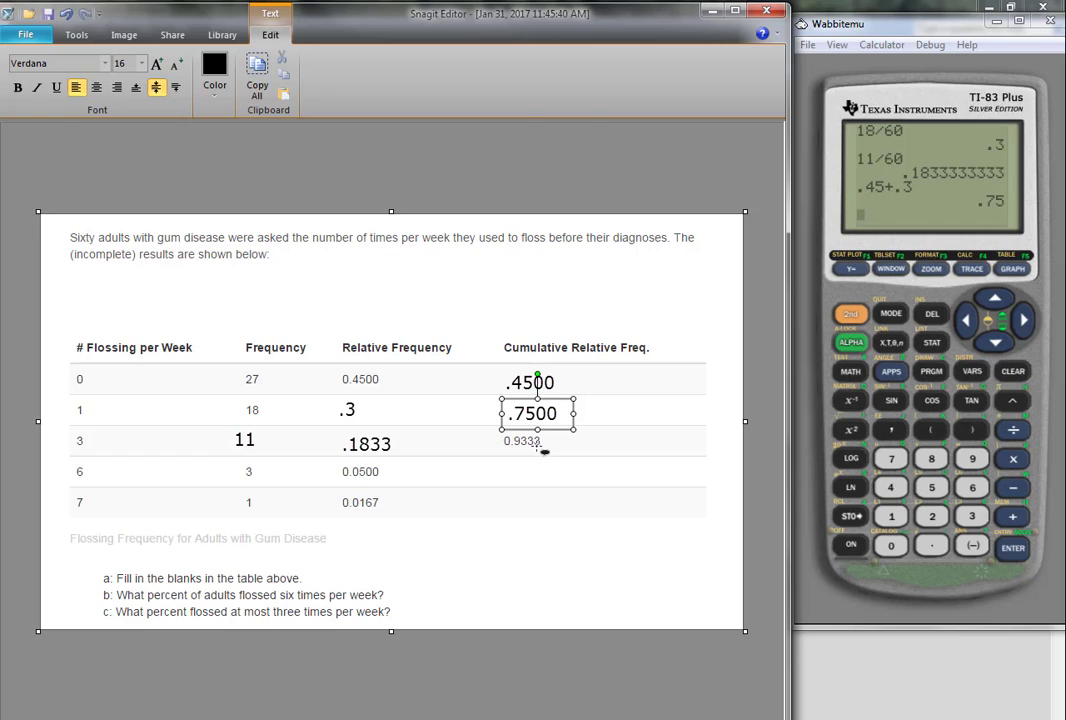
key(Escape)
click(428, 463)
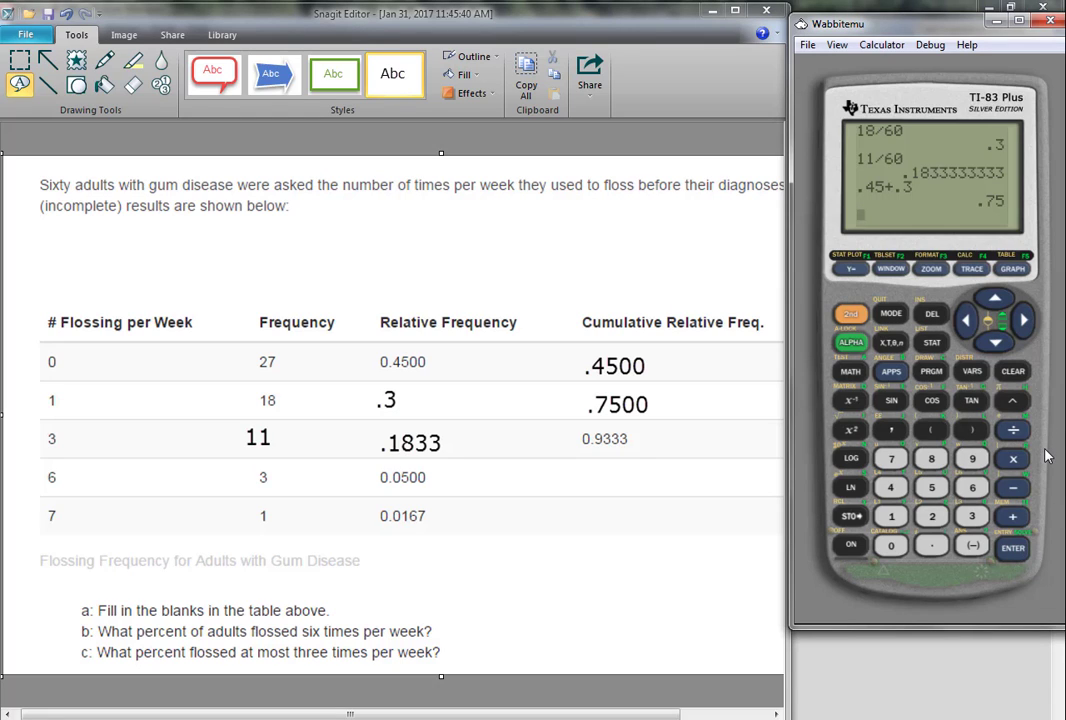
Add .1833 and .05 to the running total and enter .9833 for the 6 row.
key(plus)
text(.1833)
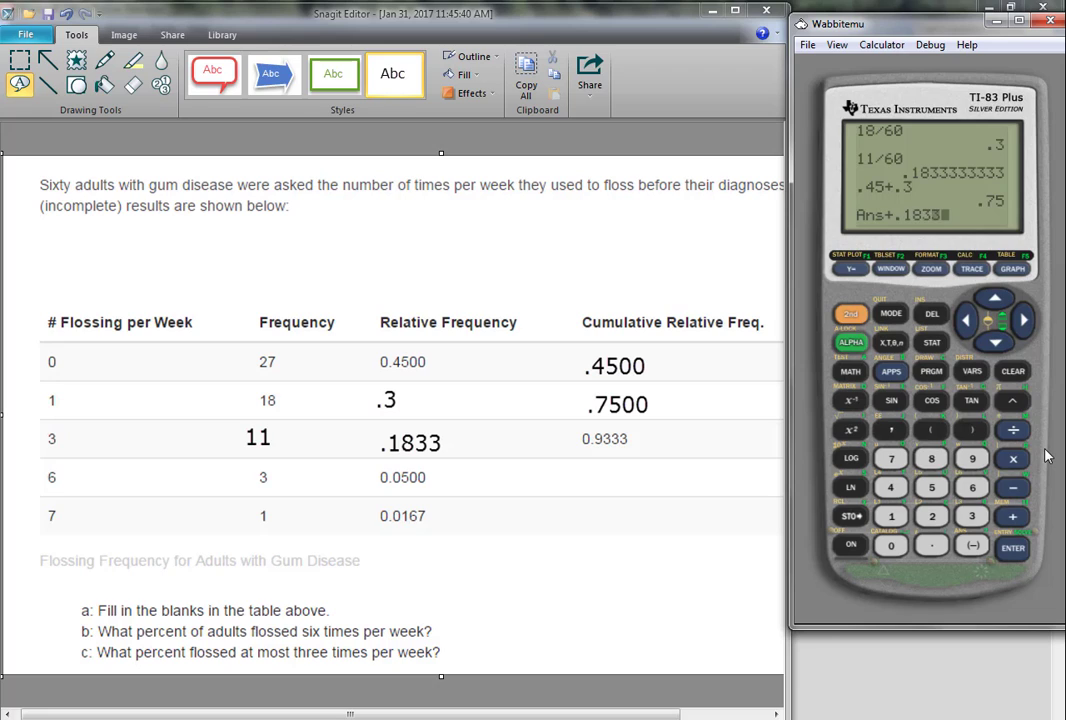
key(Return)
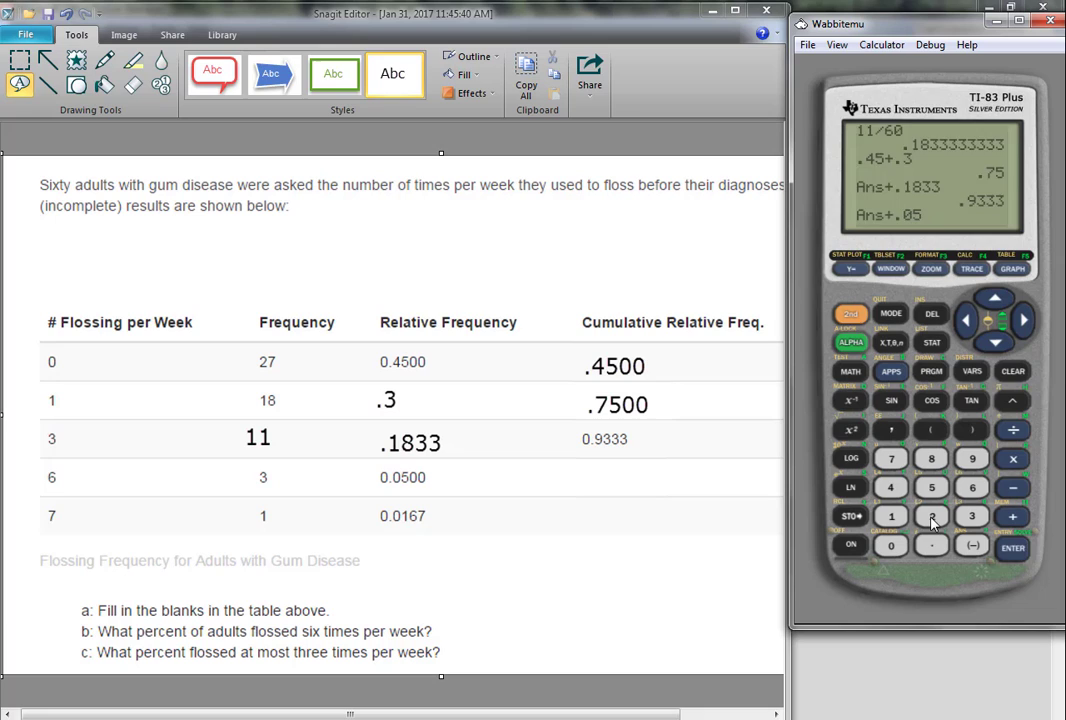
key(Return)
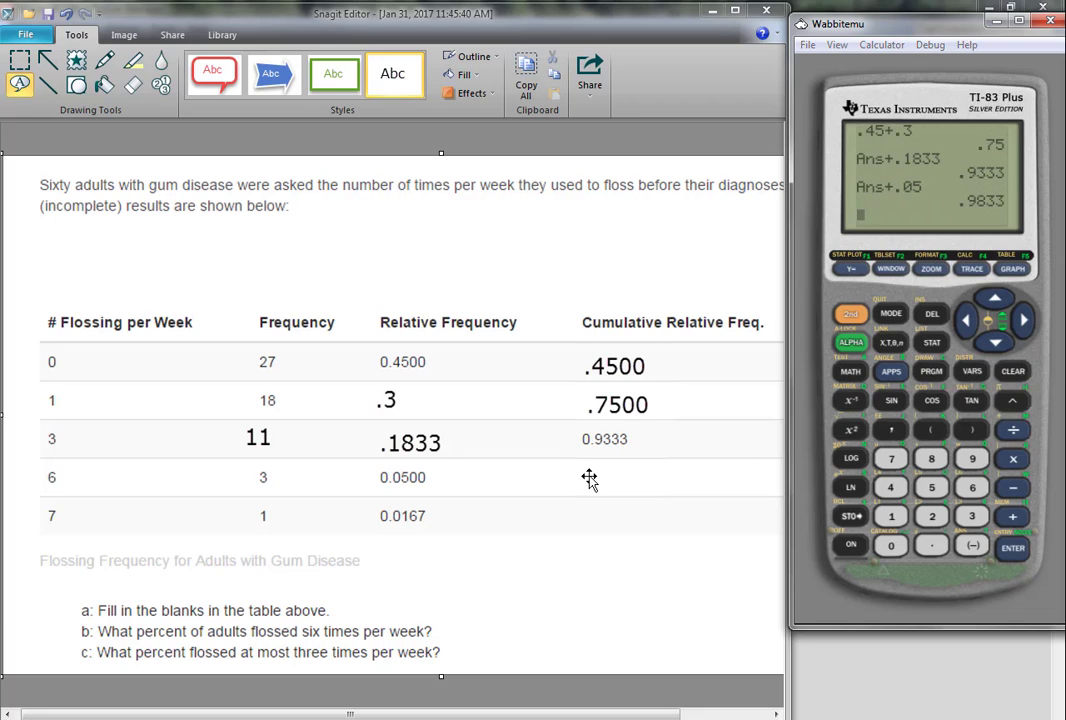
click(589, 479)
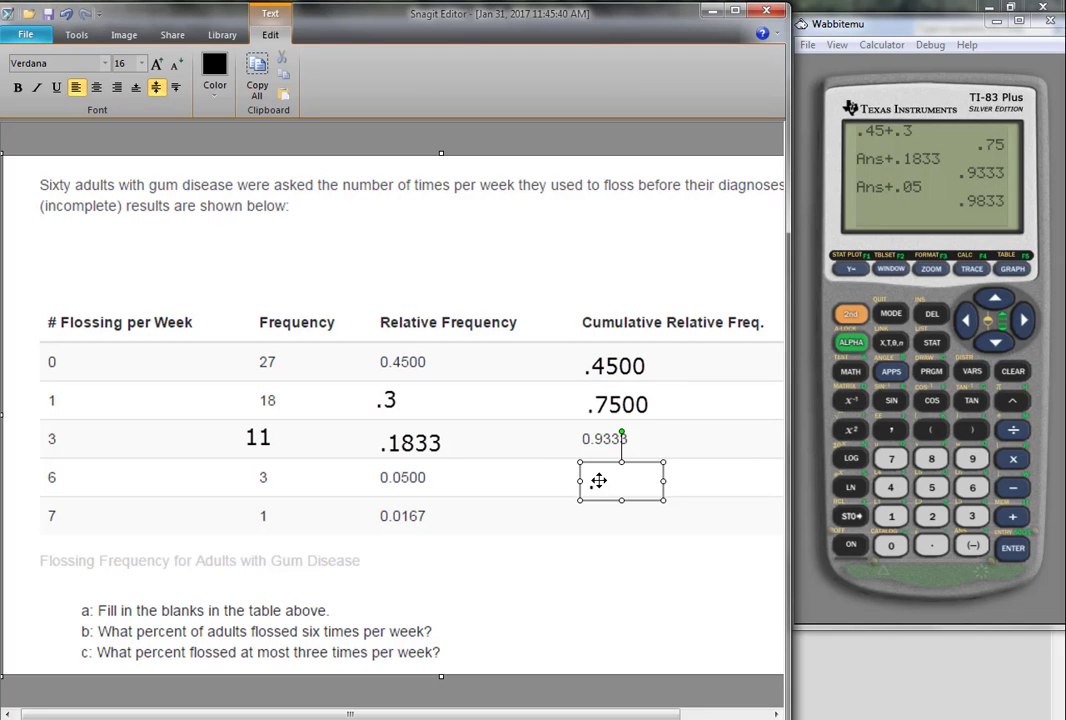
text(.9833)
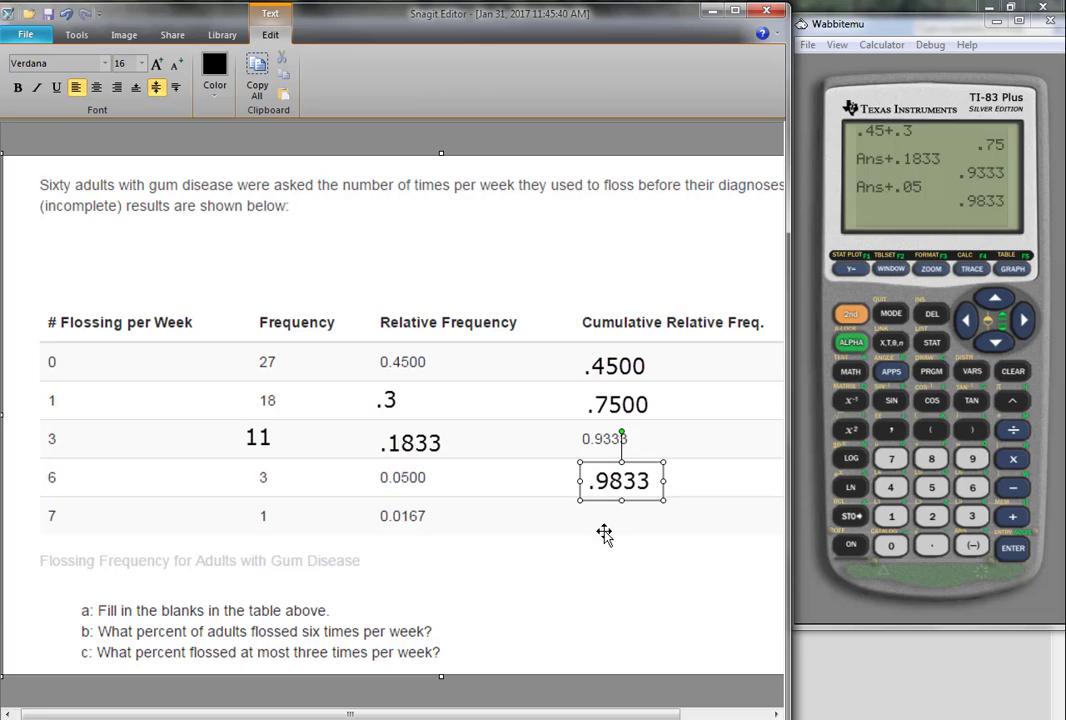
click(609, 519)
click(609, 517)
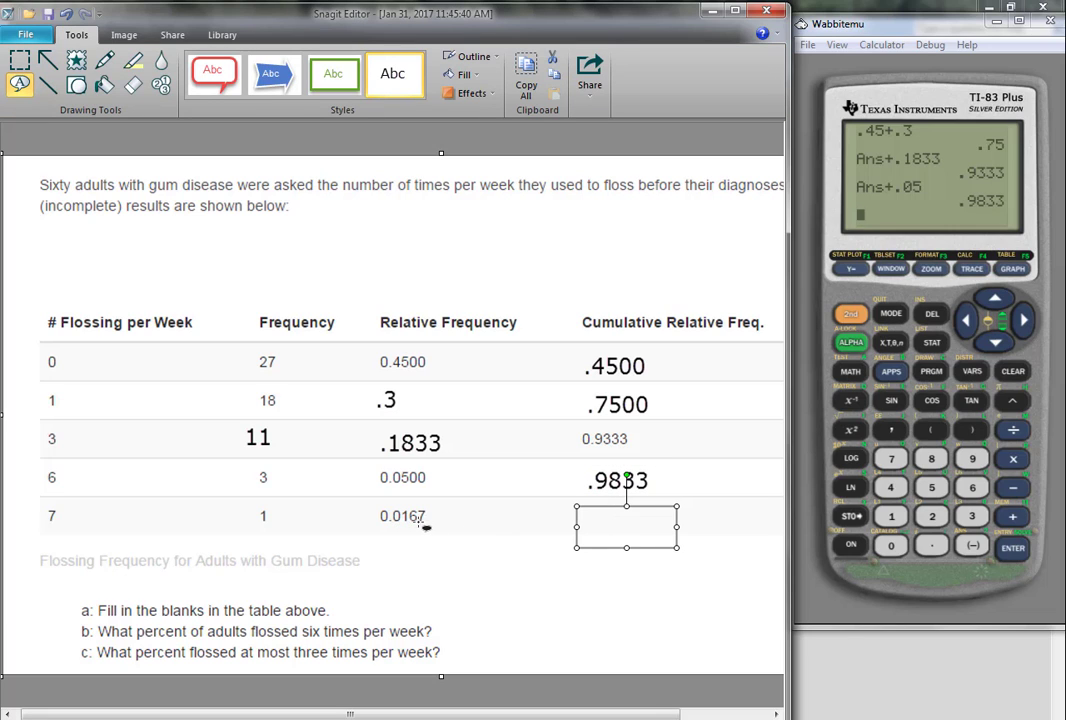
Add .0167 to reach a total of 1 and enter 1 for the 7 row.
click(1013, 517)
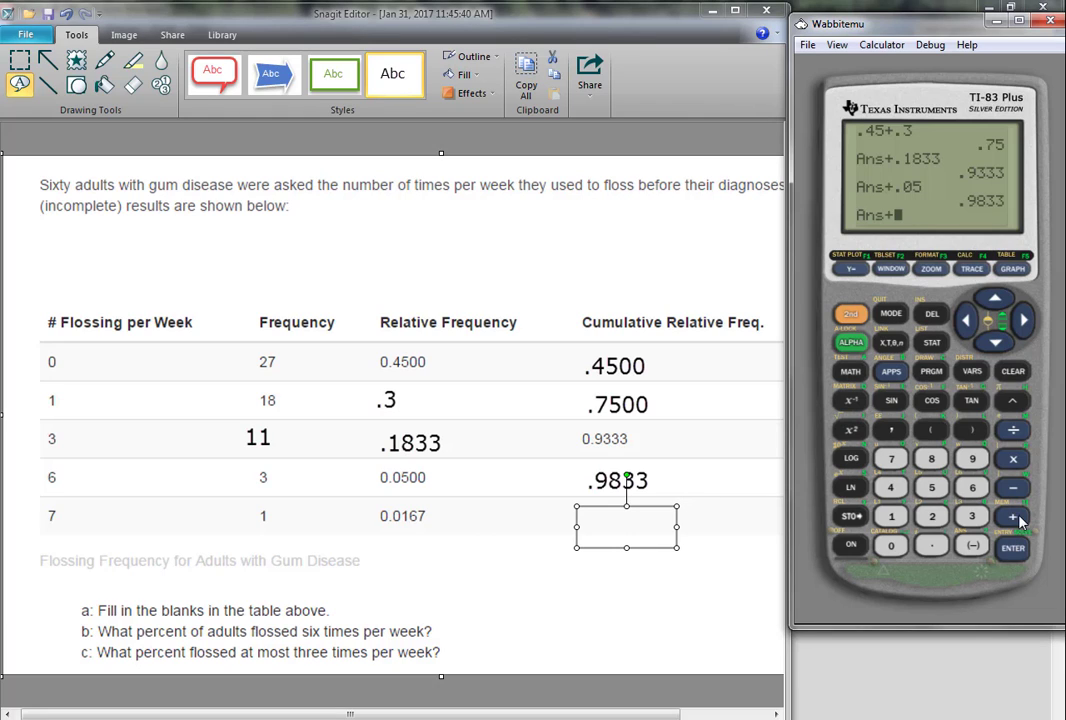
click(931, 545)
click(891, 545)
click(891, 516)
click(972, 487)
click(893, 461)
key(Return)
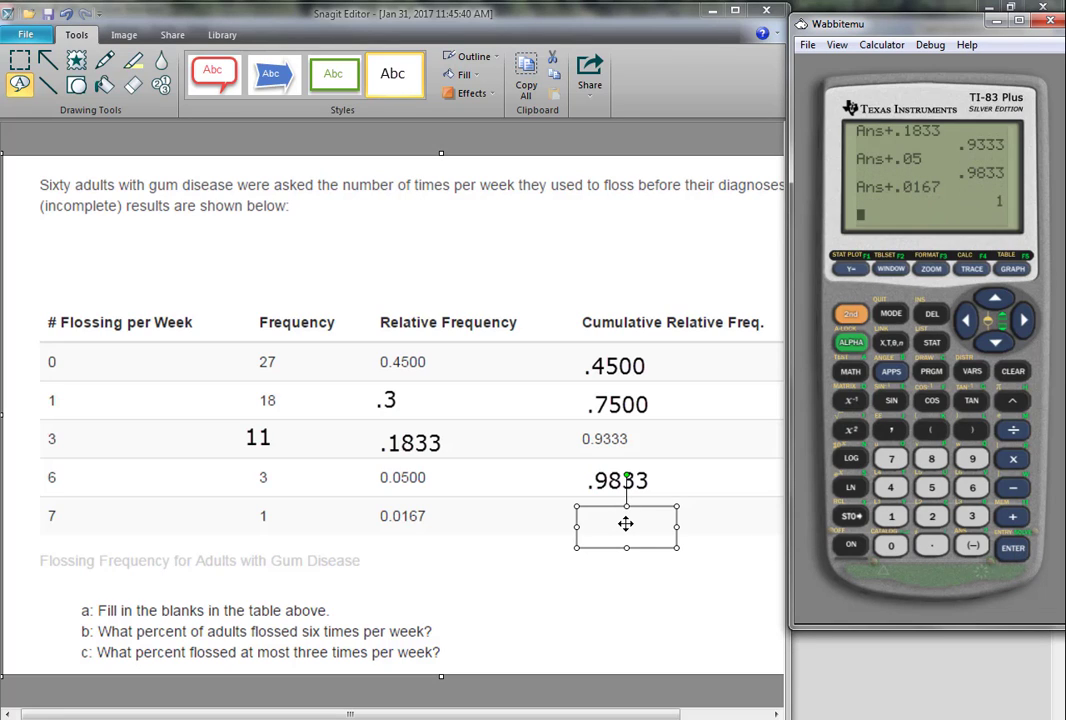
click(624, 522)
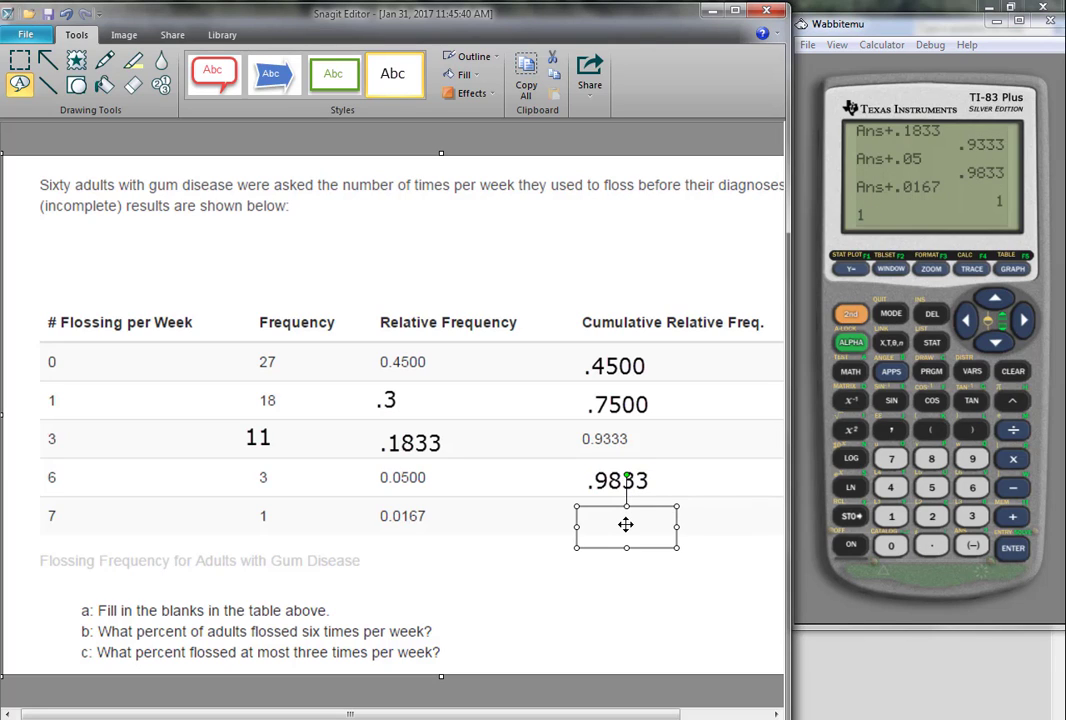
text(1)
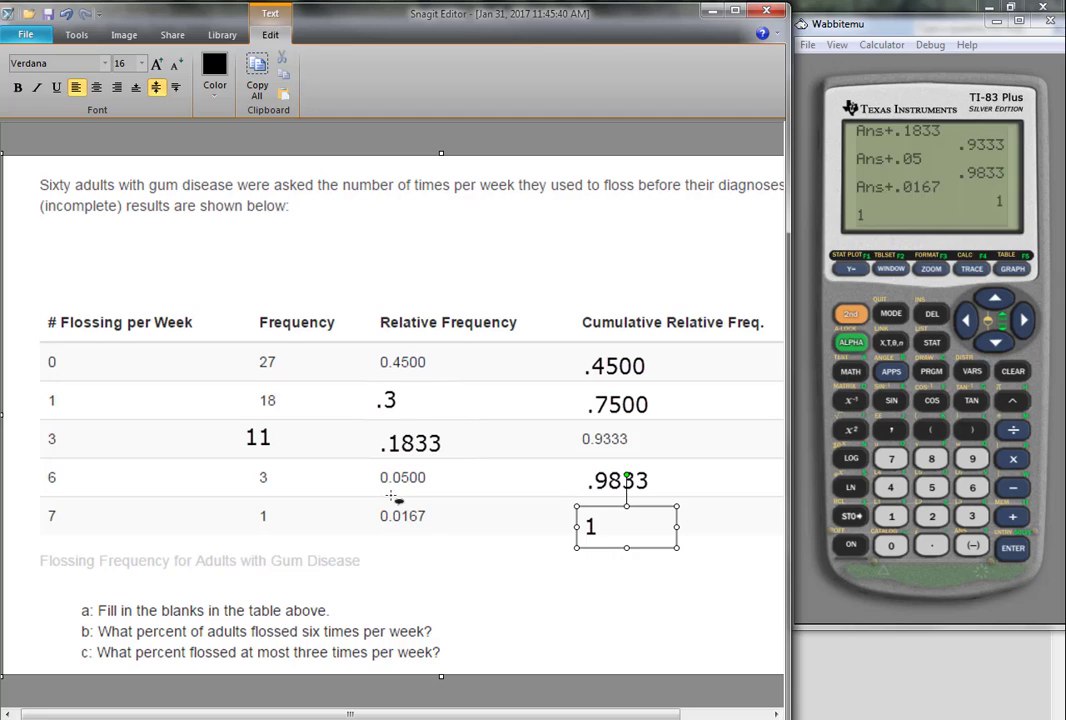
click(710, 571)
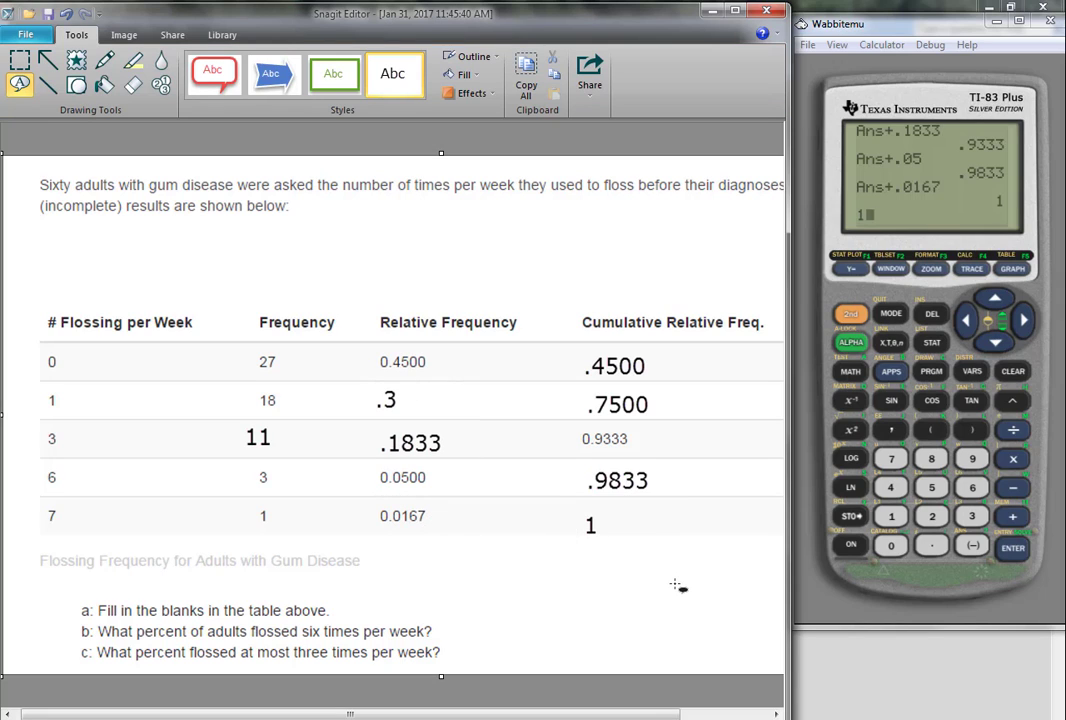
click(591, 529)
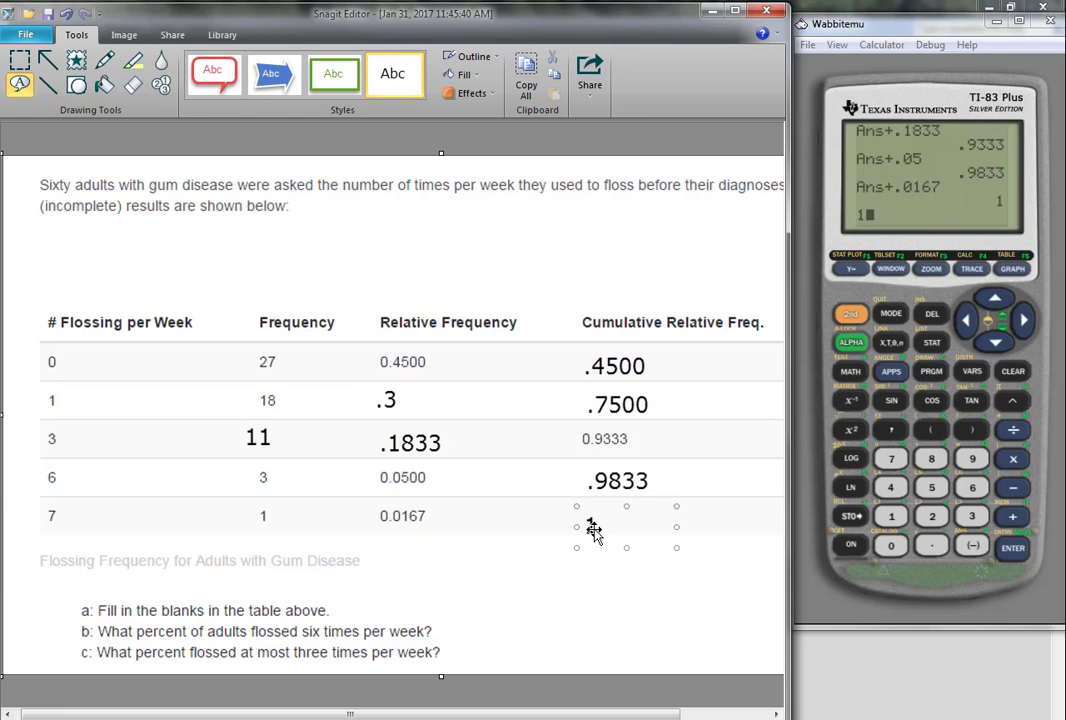
click(607, 575)
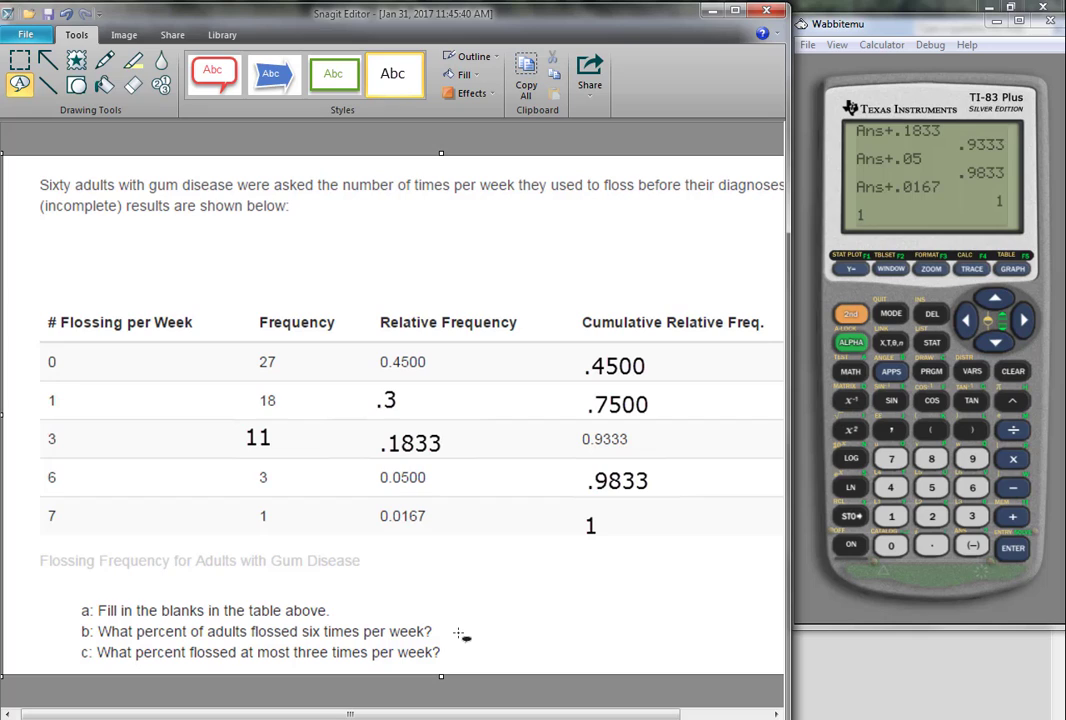
Write 5% beside question b as the share of adults flossing six times weekly.
drag(451, 620, 547, 645)
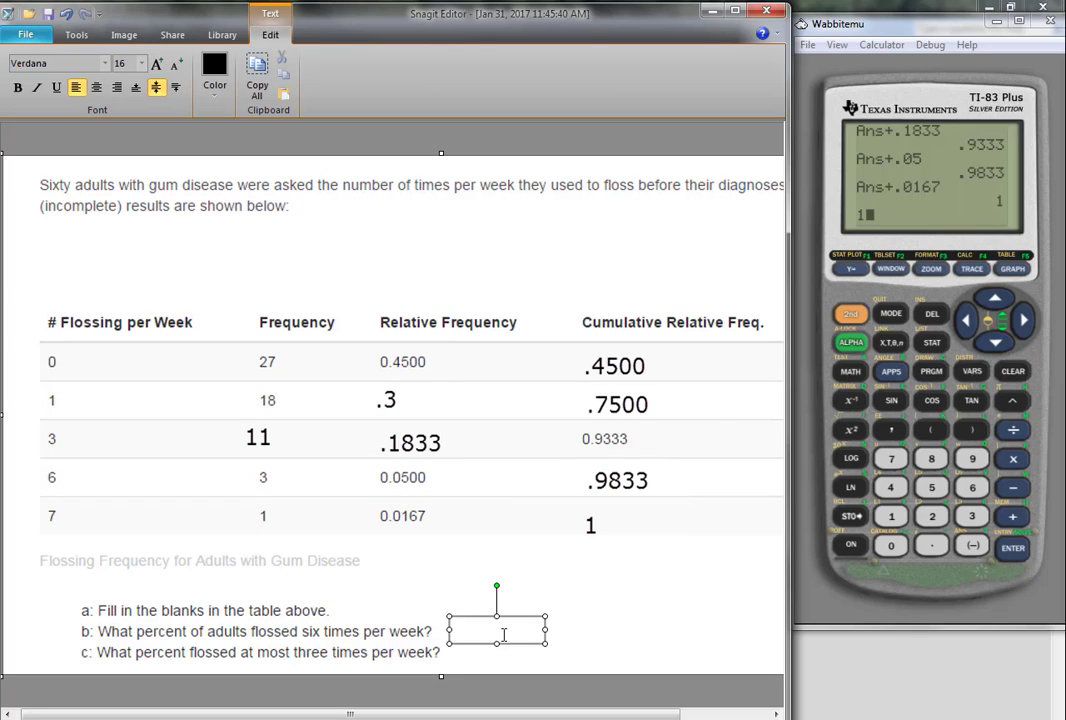
text(5)
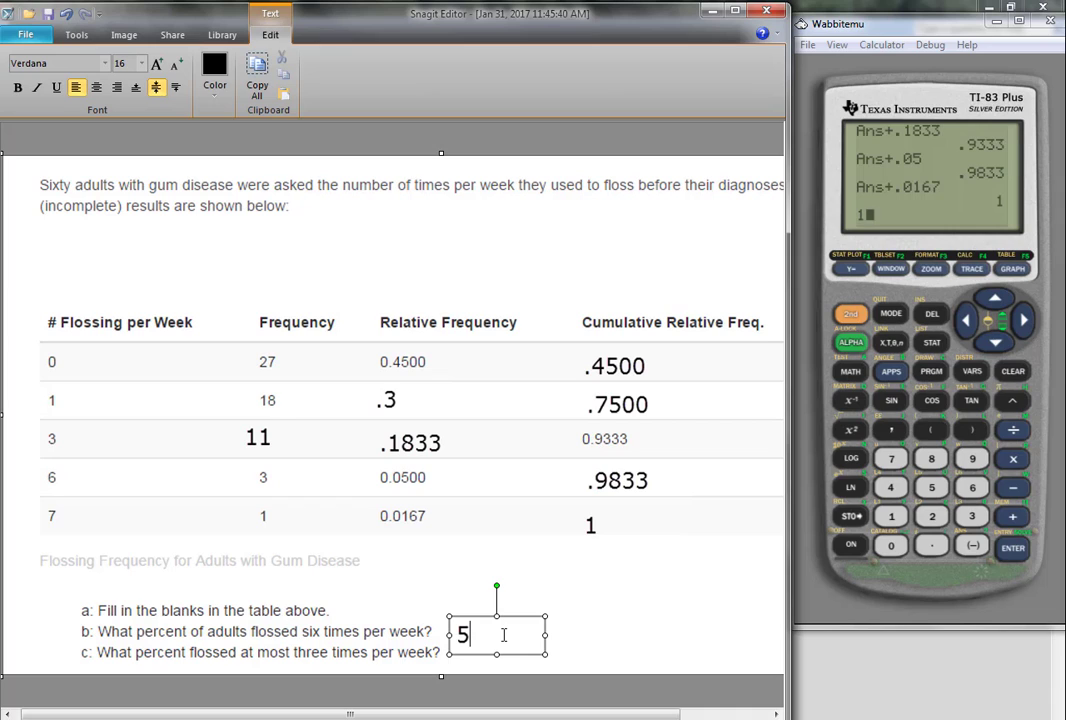
text(%)
click(642, 638)
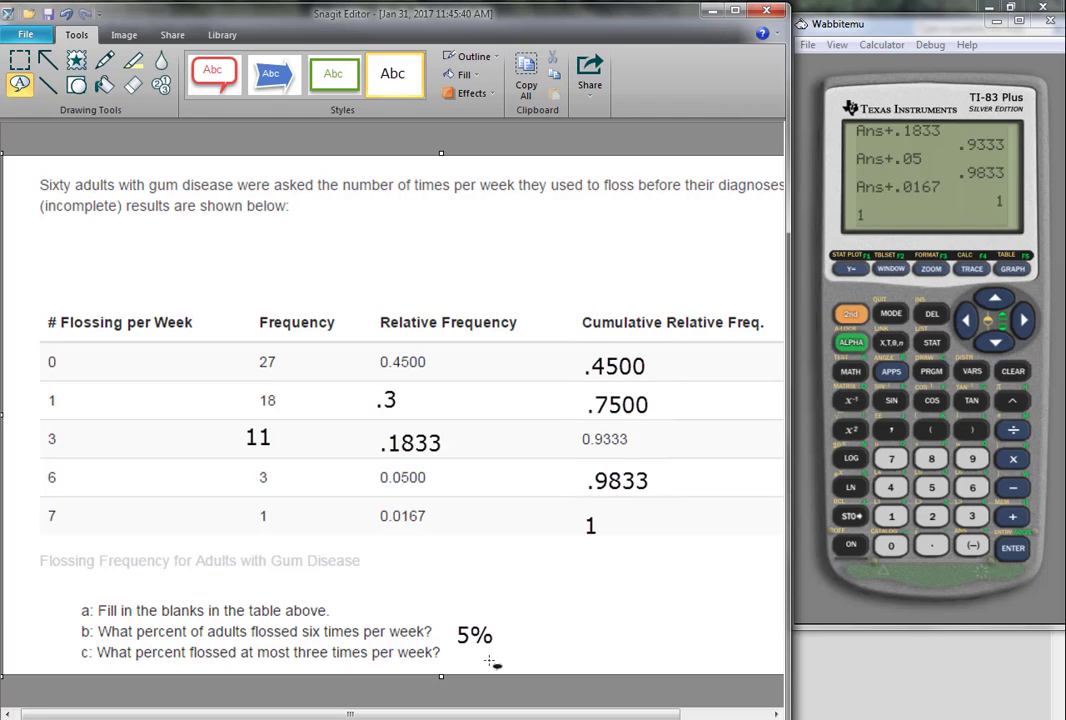
Move 5% up beside question b and type 93.33% in a widened one-line box.
drag(473, 657, 540, 668)
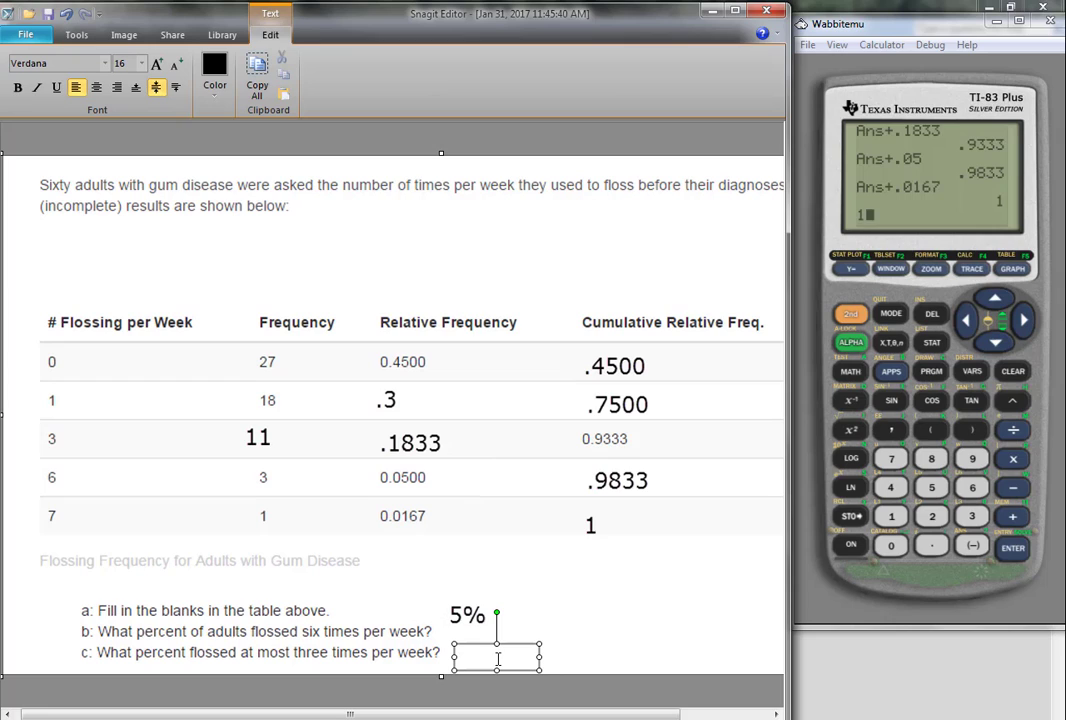
text(9)
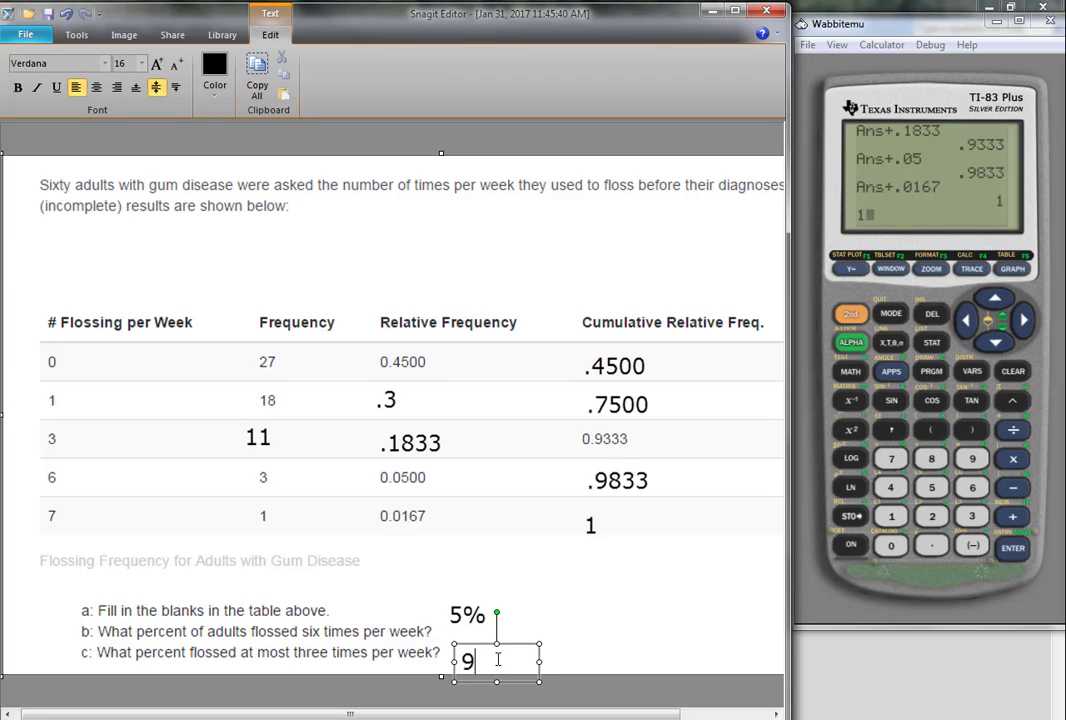
text(3.33)
key(Return)
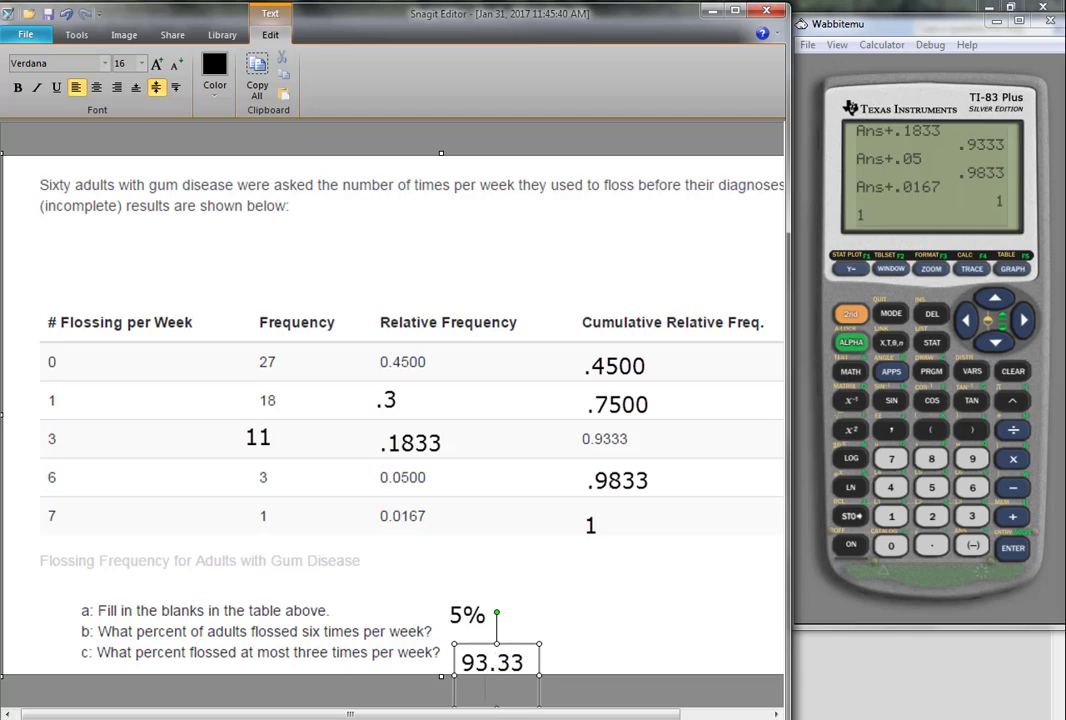
drag(538, 676, 580, 672)
click(552, 630)
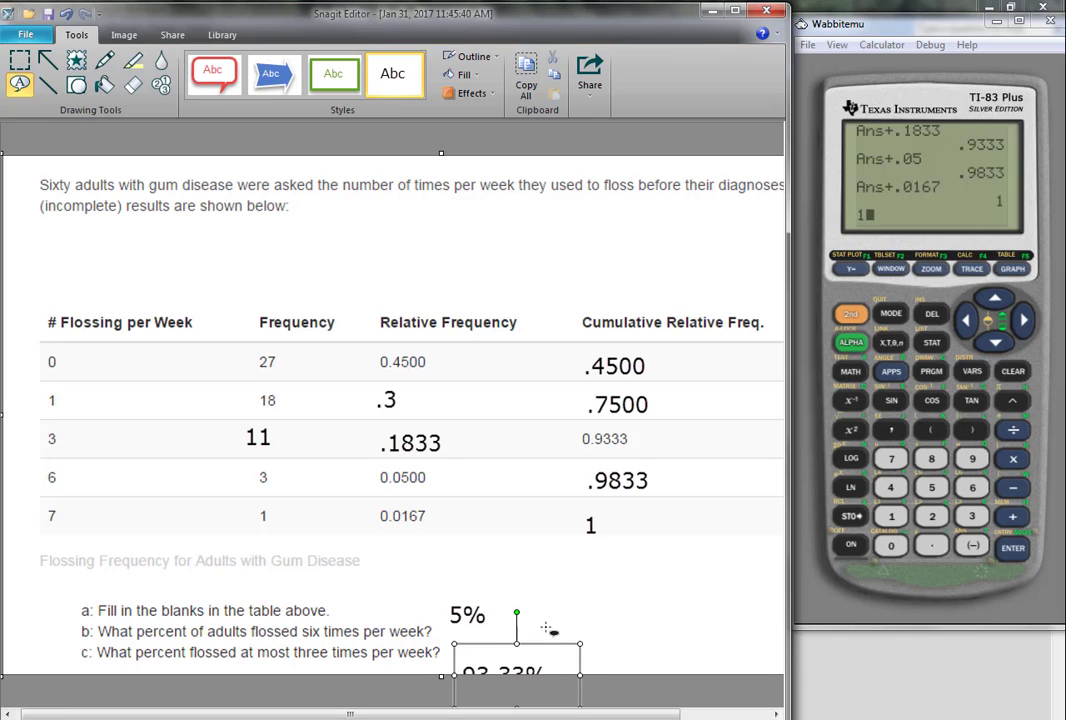
Reposition the 93.33% answer beside question c.
click(545, 637)
key(Escape)
drag(517, 648, 515, 629)
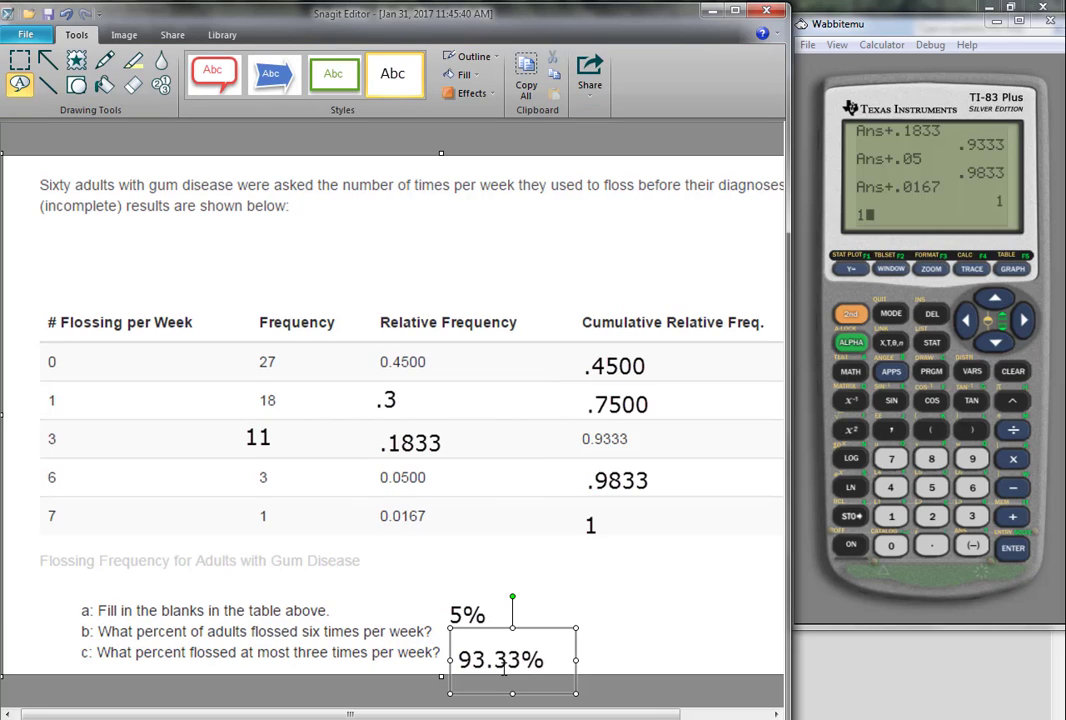
click(504, 656)
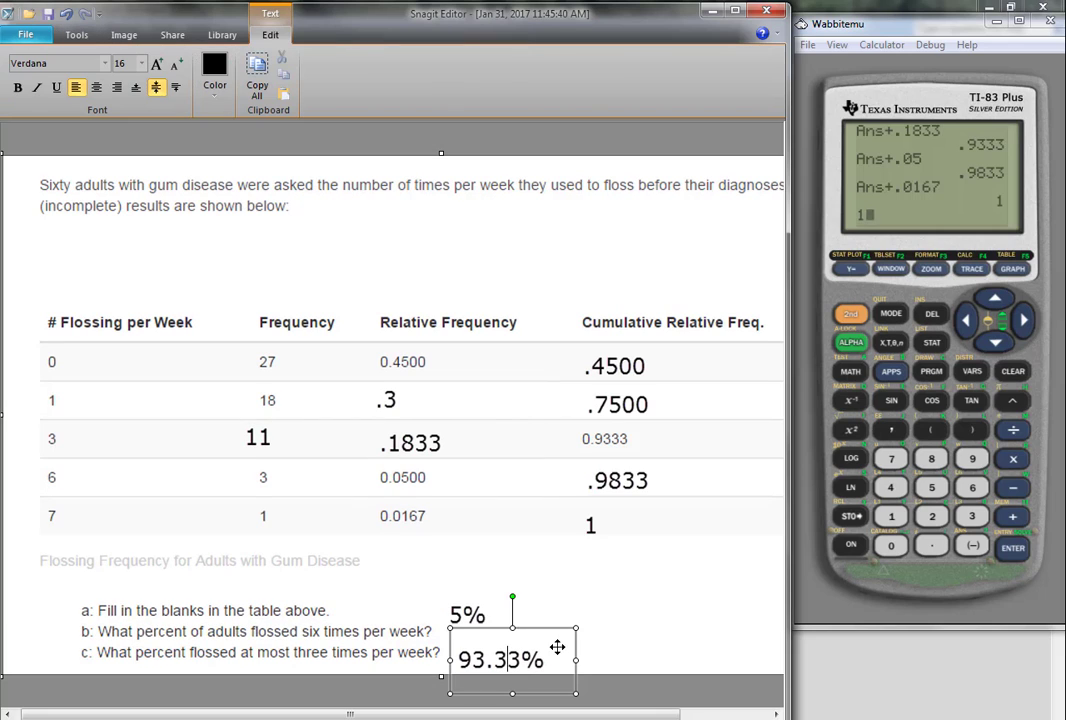
click(616, 638)
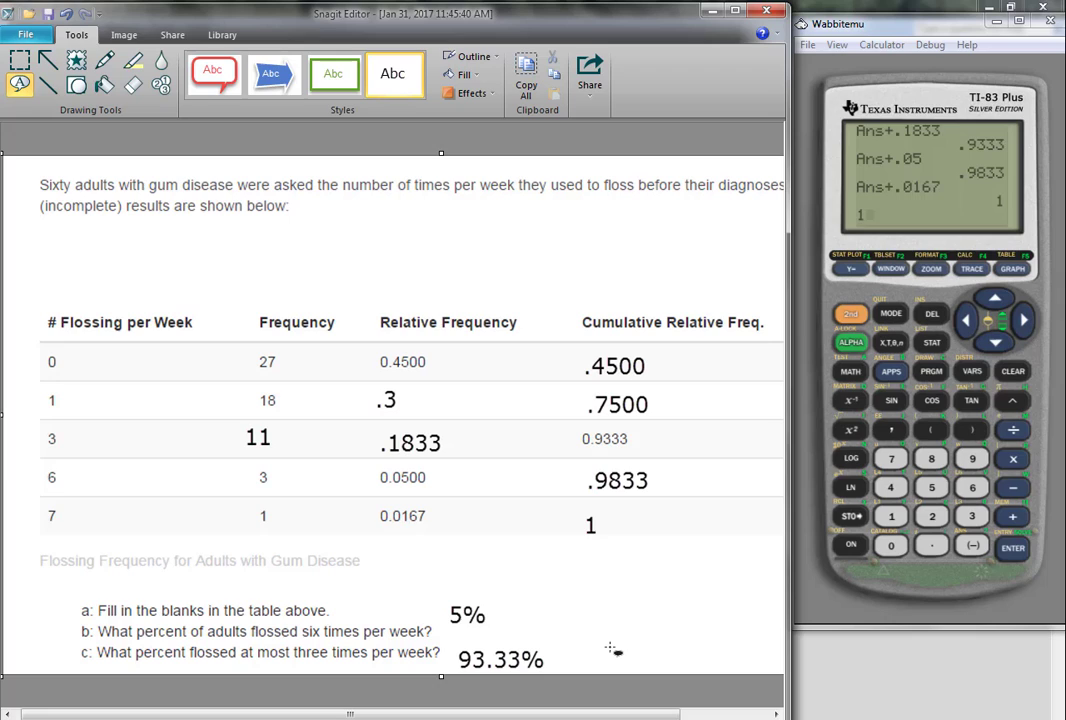